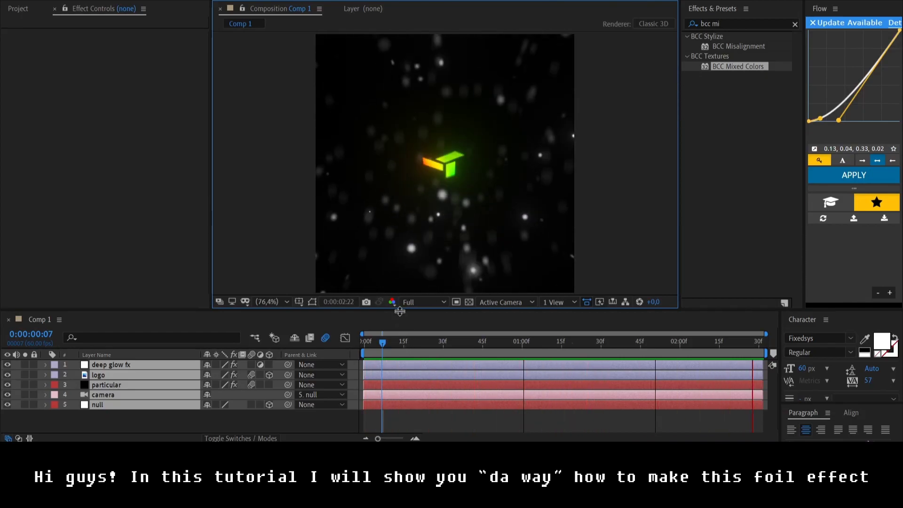
Step: Stop the preview and delete all layers from Comp 1
drag(401, 306, 403, 204)
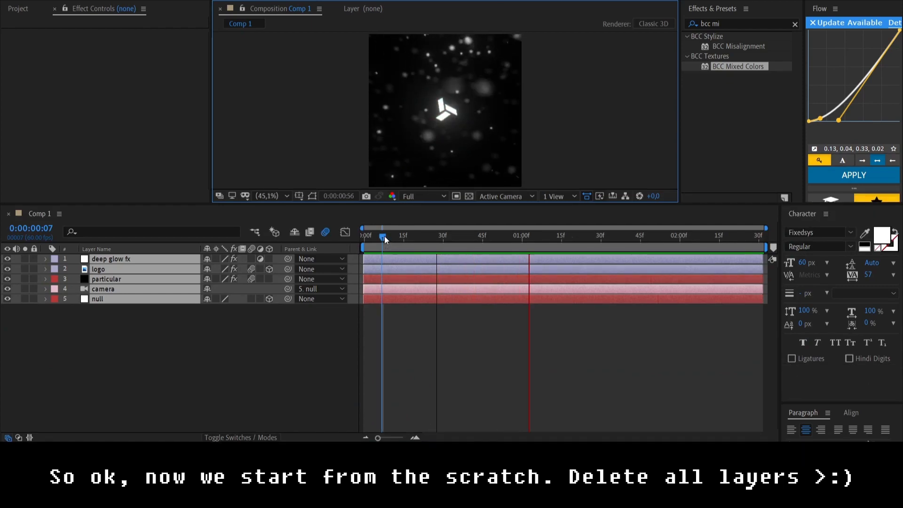
key(space)
drag(356, 257, 420, 303)
key(Delete)
Step: Add ZEXO2.png to Comp 1 as a 3D layer with motion blur, scaled to 46%
click(18, 8)
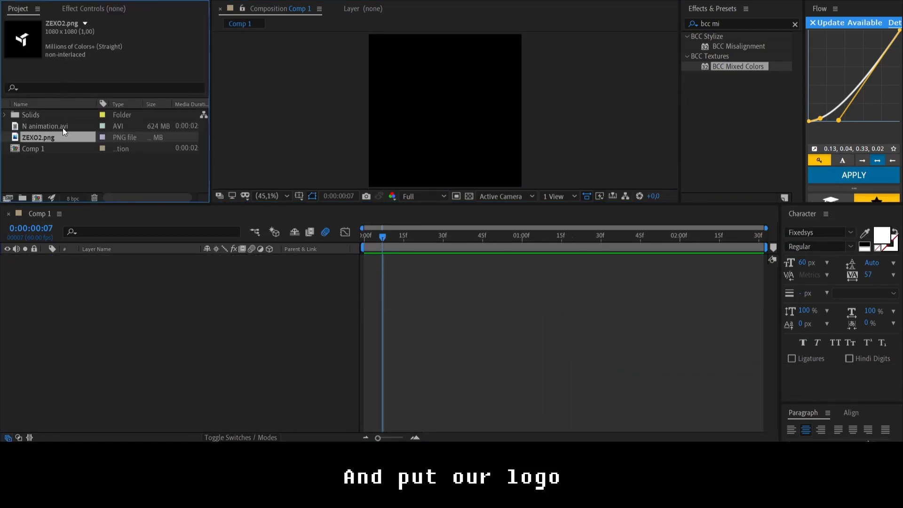
drag(47, 139, 195, 269)
key(s)
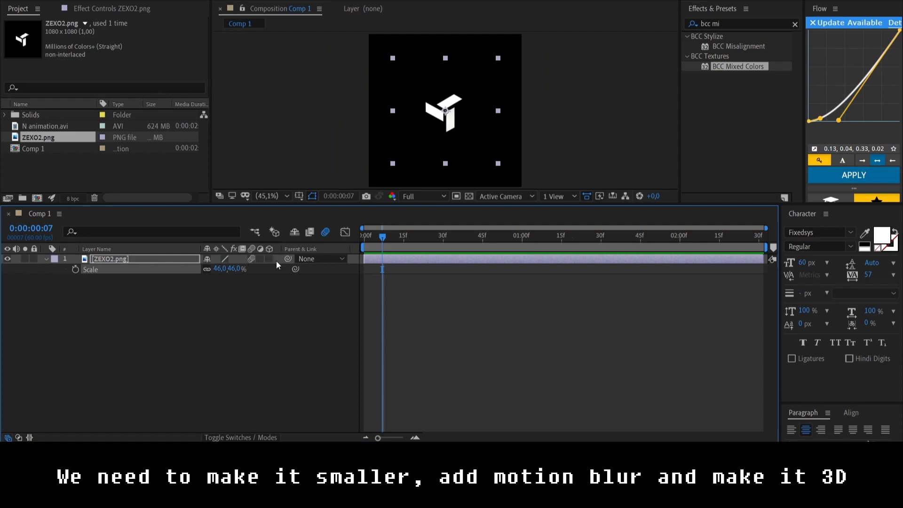
click(269, 259)
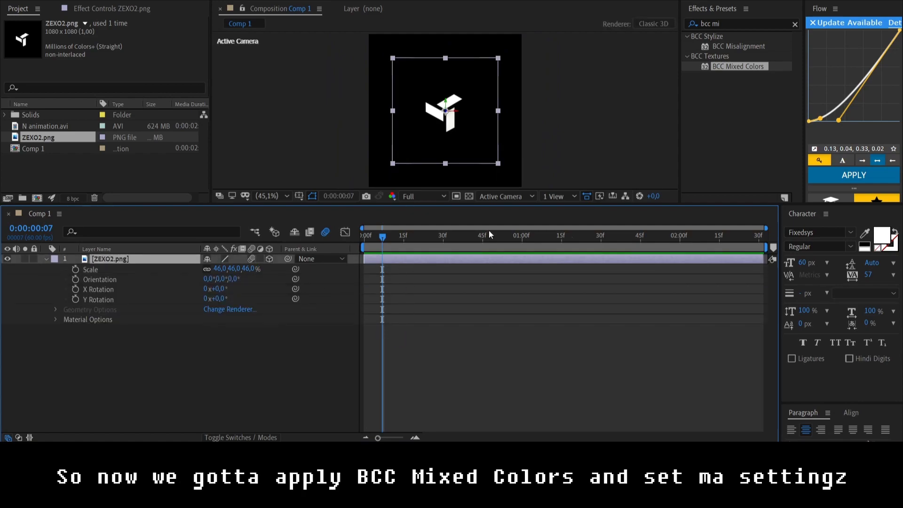
Step: Apply BCC Mixed Colors to the logo layer and set its Scale X to 250
double_click(736, 66)
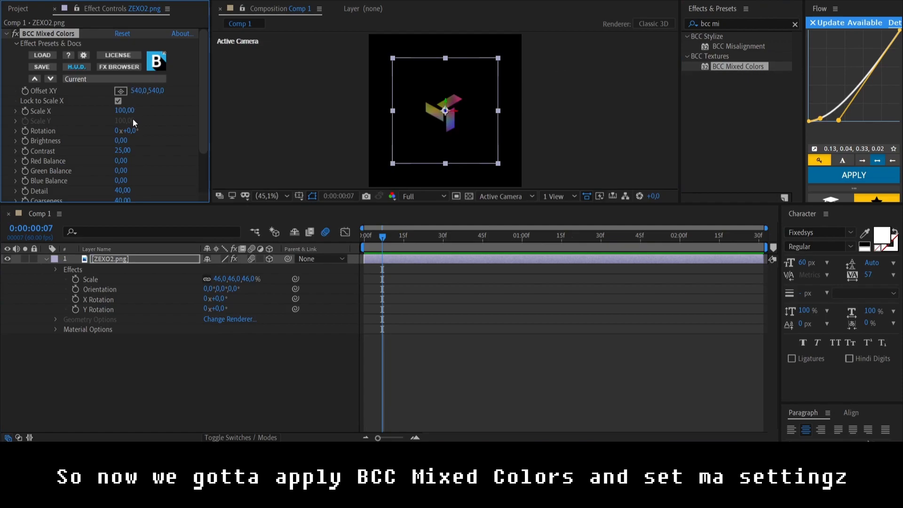
click(130, 110)
key(Escape)
click(129, 111)
text(250)
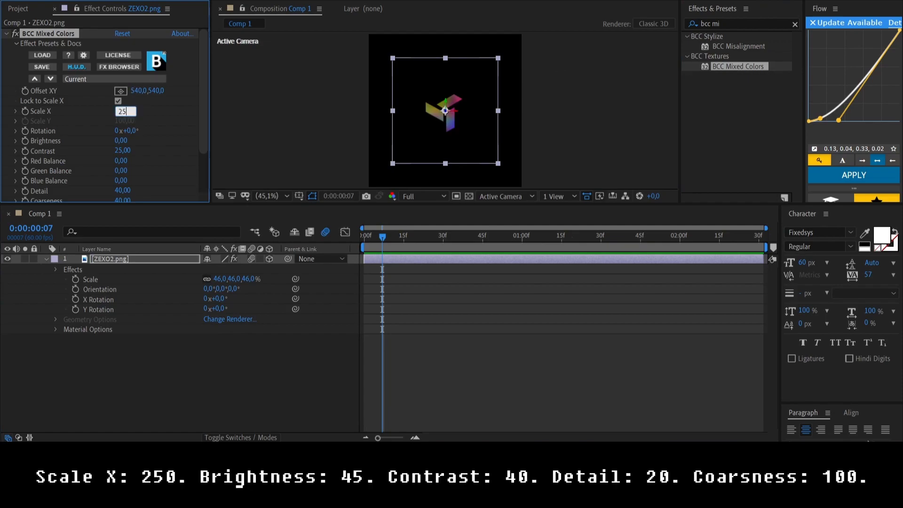
Step: Set the Mixed Colors Brightness to 45 and Contrast to 40
click(121, 141)
text(45)
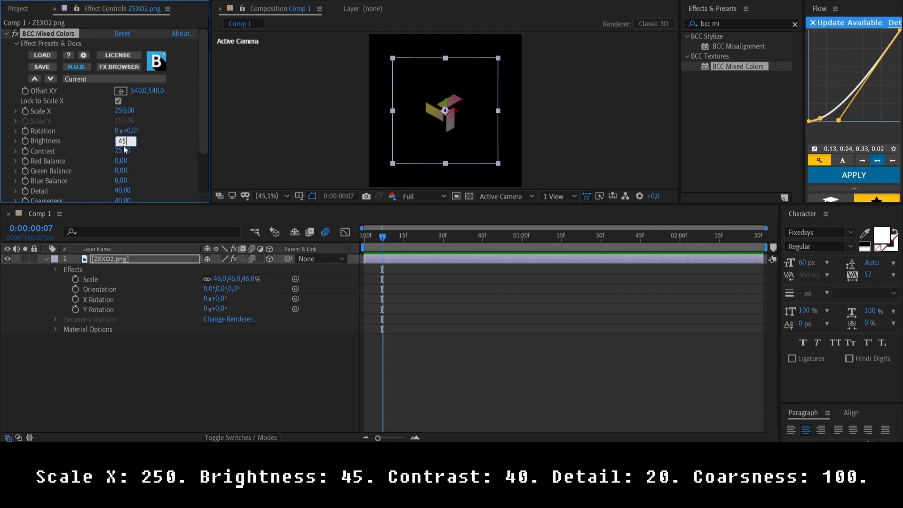
key(Tab)
text(40)
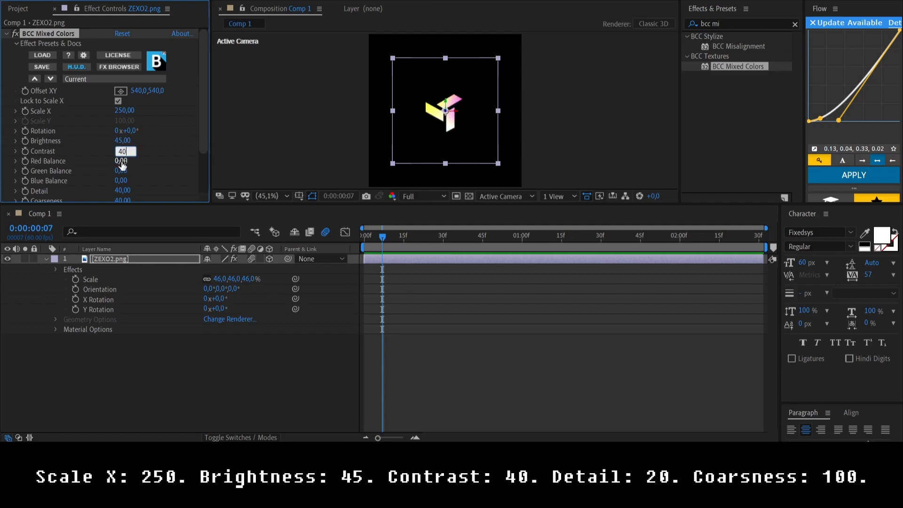
Step: Set the Mixed Colors Detail to 20, Coarseness to 100 and Mutation to 6.80
scroll(123, 155, down, 1)
click(122, 164)
text(20)
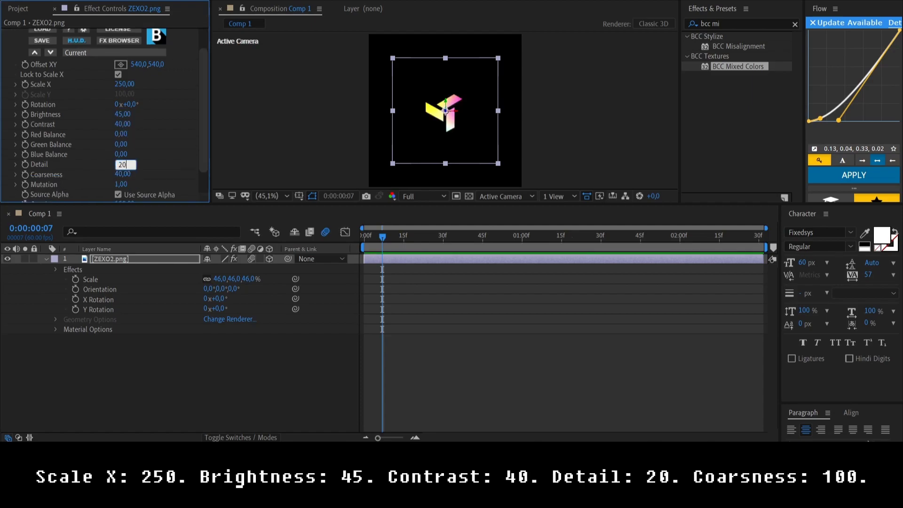
drag(126, 175, 494, 188)
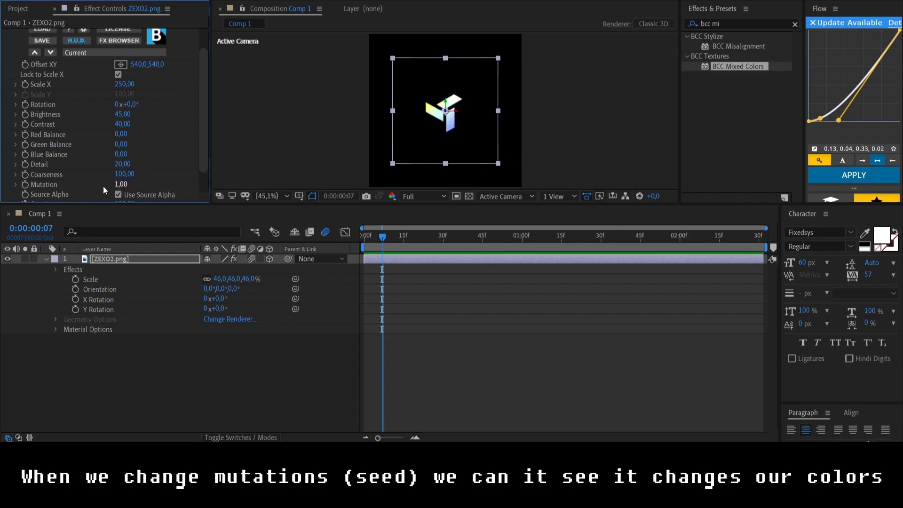
drag(122, 186, 155, 186)
click(416, 371)
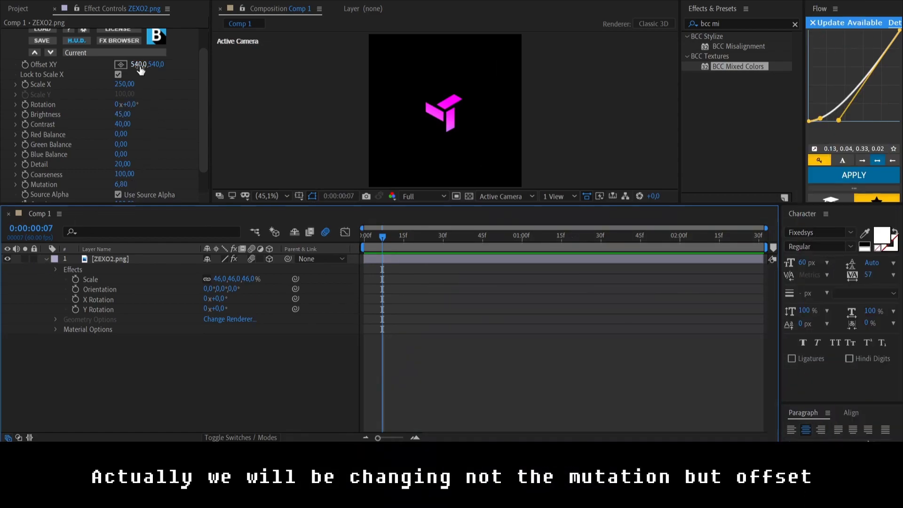
Step: Try shifting the horizontal Offset XY of Mixed Colors and undo the change
drag(140, 67, 176, 69)
key(ctrl+z)
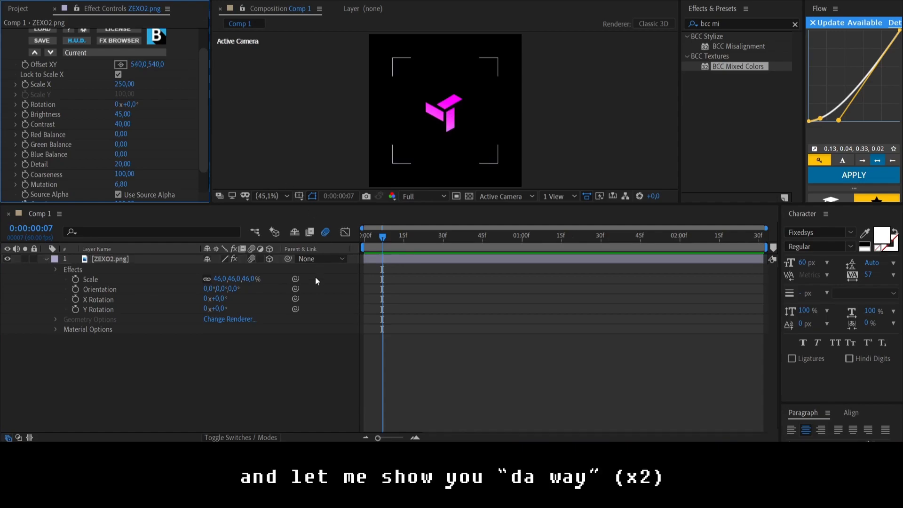
Step: Collapse the logo layer's properties and add a null object as a 3D layer
click(46, 260)
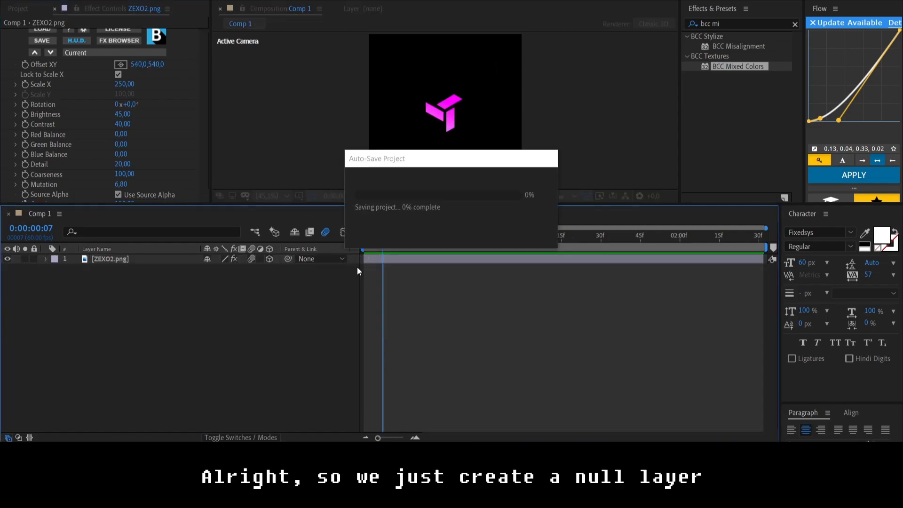
right_click(355, 259)
mouse_move(381, 264)
click(522, 324)
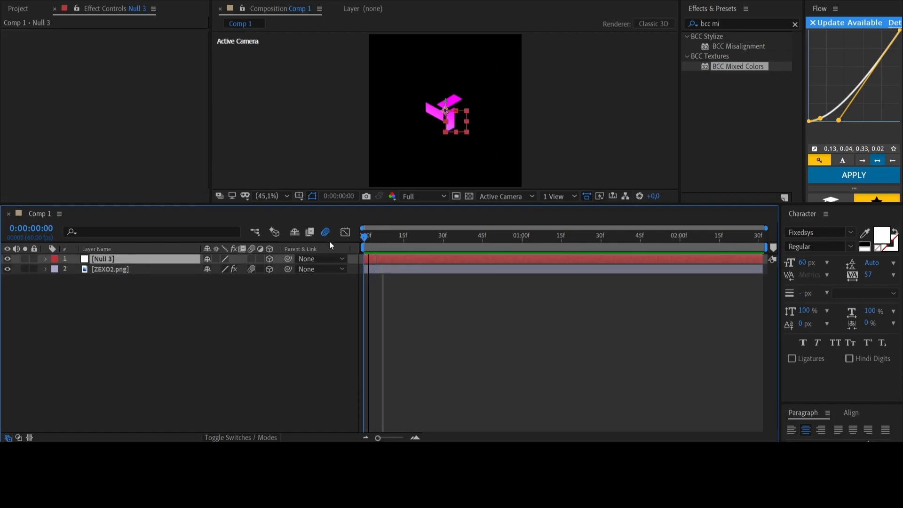
Step: Start keyframing the null's X Rotation and Y Rotation at the first frame of the composition
key(Home)
key(r)
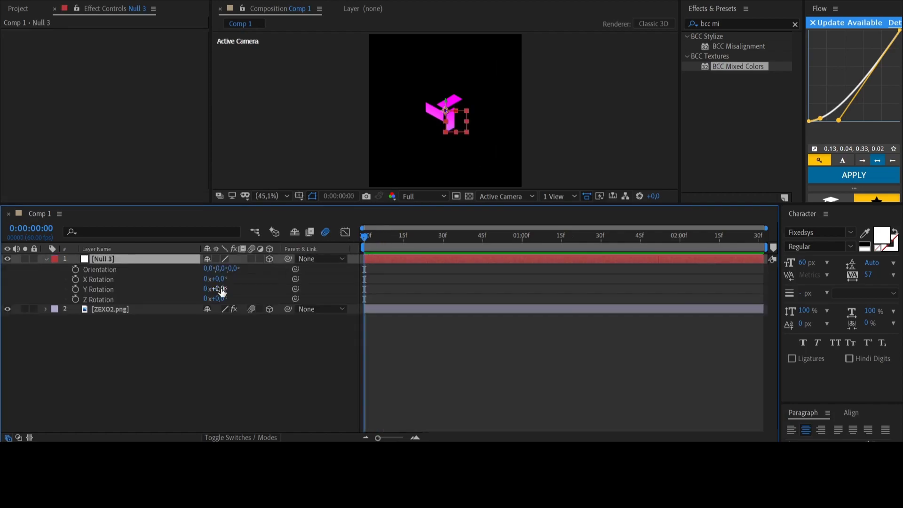
click(75, 289)
click(75, 279)
Step: At 0:00:02:31, keyframe both the X Rotation and Y Rotation of the null at one full revolution
click(588, 235)
drag(617, 236, 794, 245)
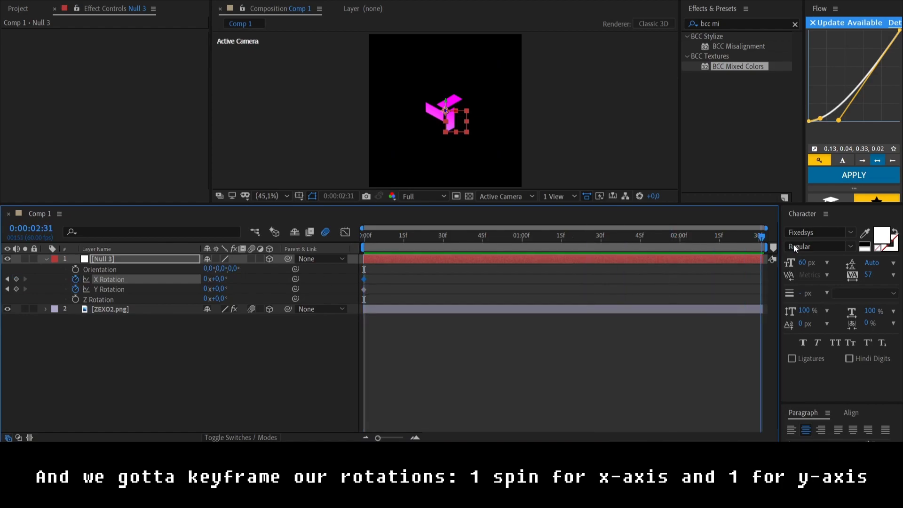
click(206, 279)
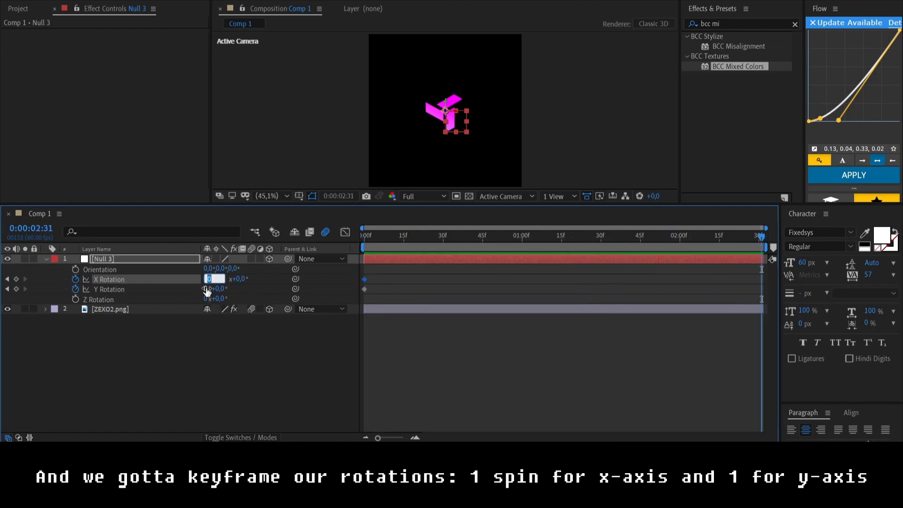
text(1)
click(217, 289)
text(1)
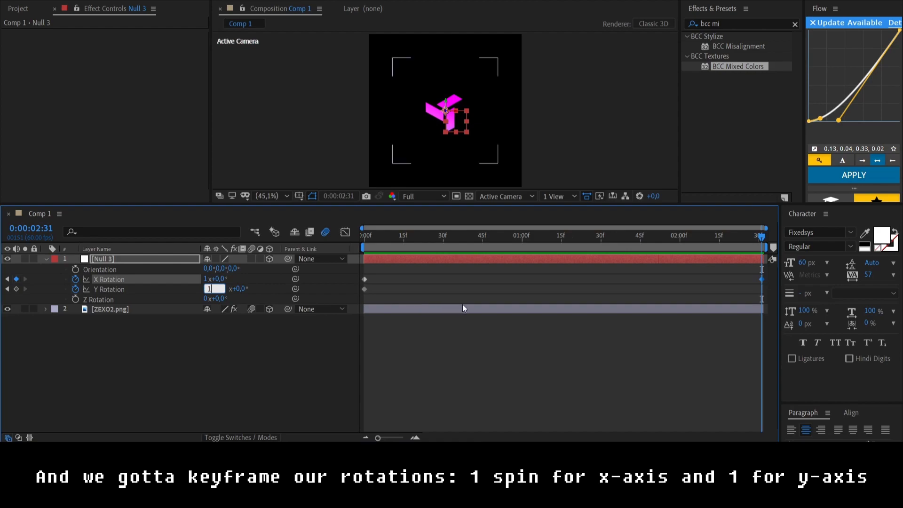
click(661, 288)
Step: Easy-ease the null's Y Rotation keyframes and lengthen both curve handles past the middle for a steeper S-curve
drag(767, 295, 363, 289)
click(345, 233)
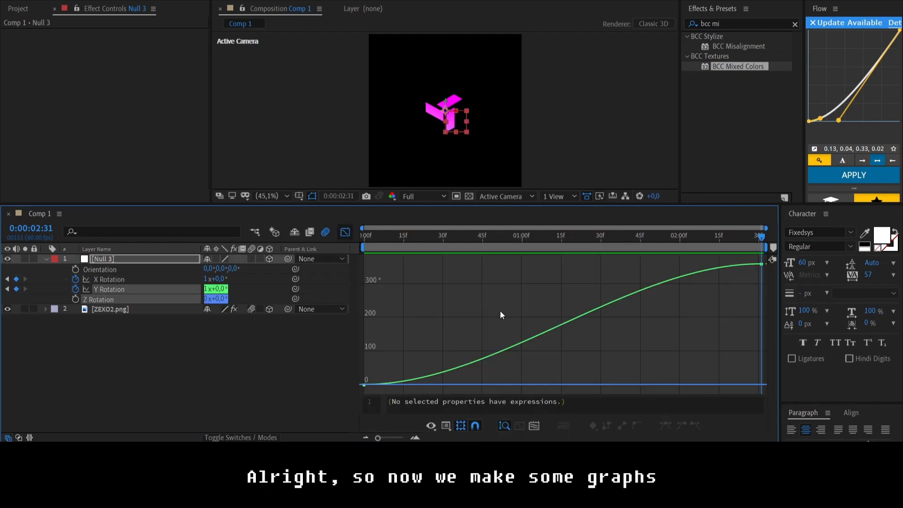
click(539, 343)
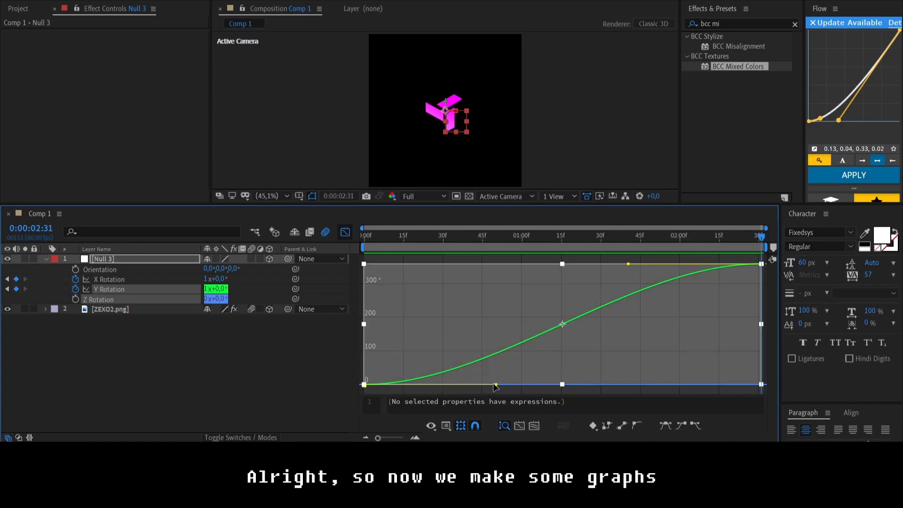
drag(496, 385, 570, 384)
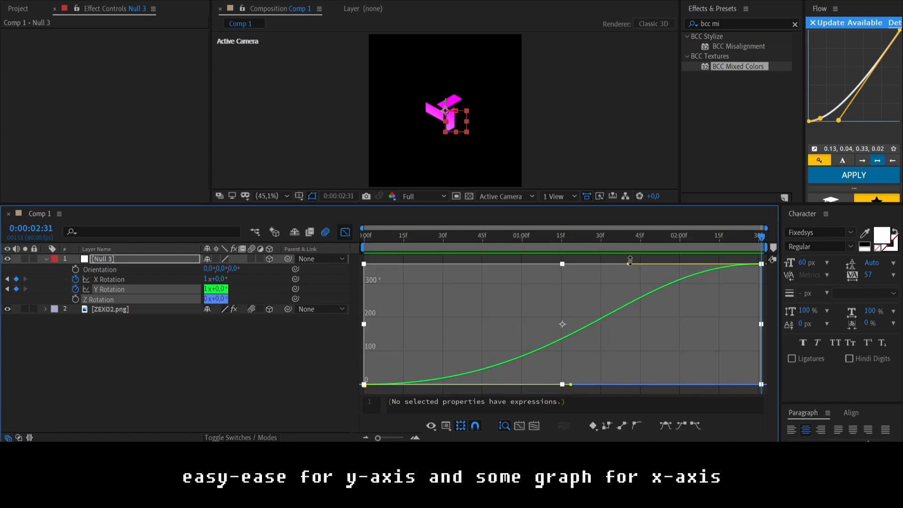
drag(625, 263, 537, 267)
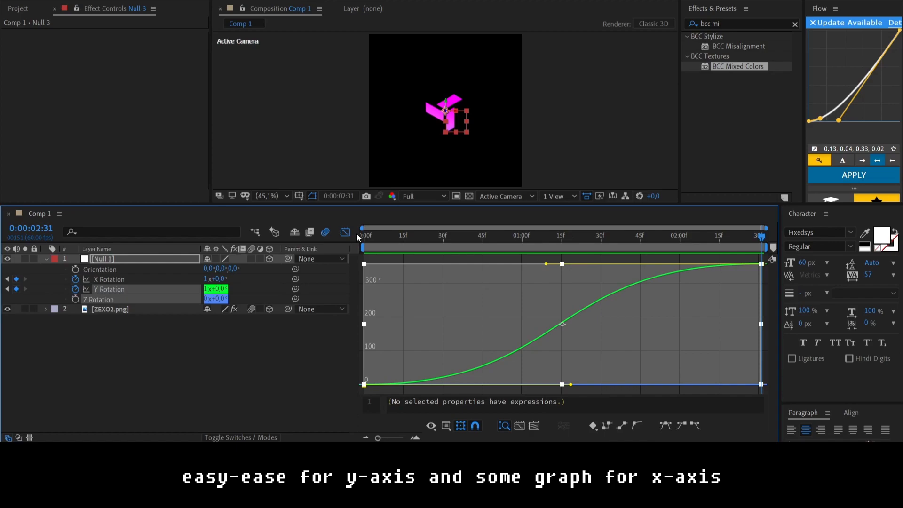
click(345, 232)
Step: Reshape the null's X Rotation curve so it moves fast at both ends and slows through the middle
drag(766, 277, 364, 284)
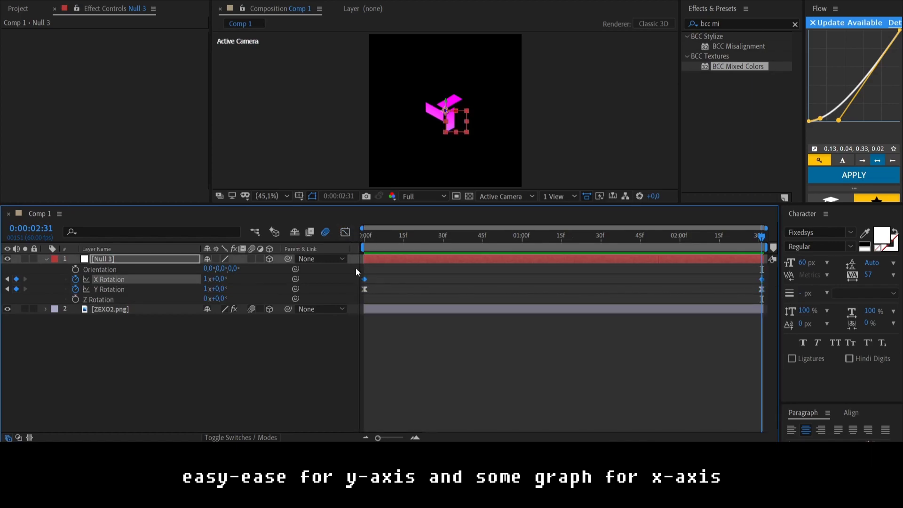
click(346, 232)
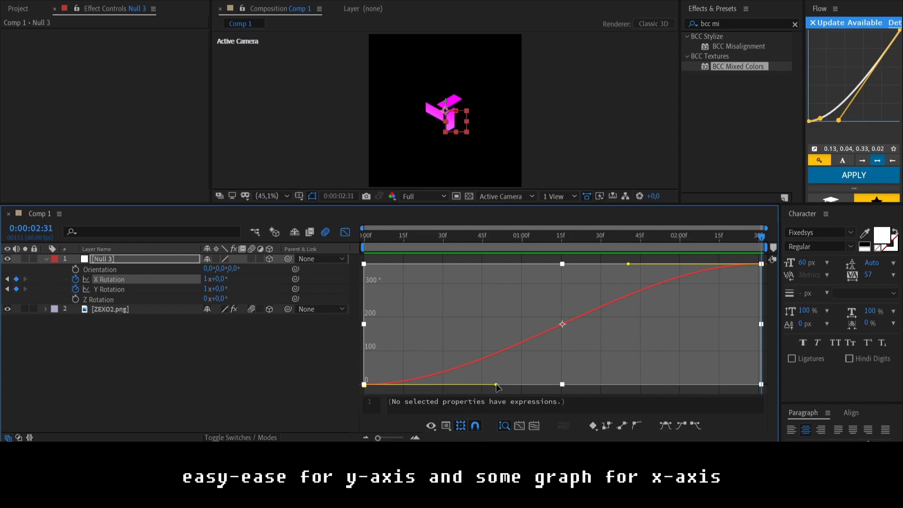
drag(497, 385, 413, 292)
drag(628, 264, 690, 363)
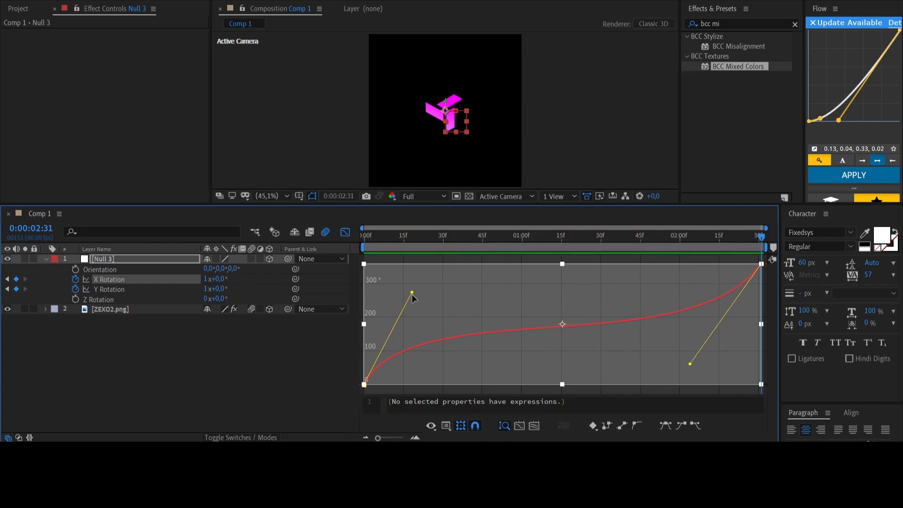
drag(413, 293, 439, 289)
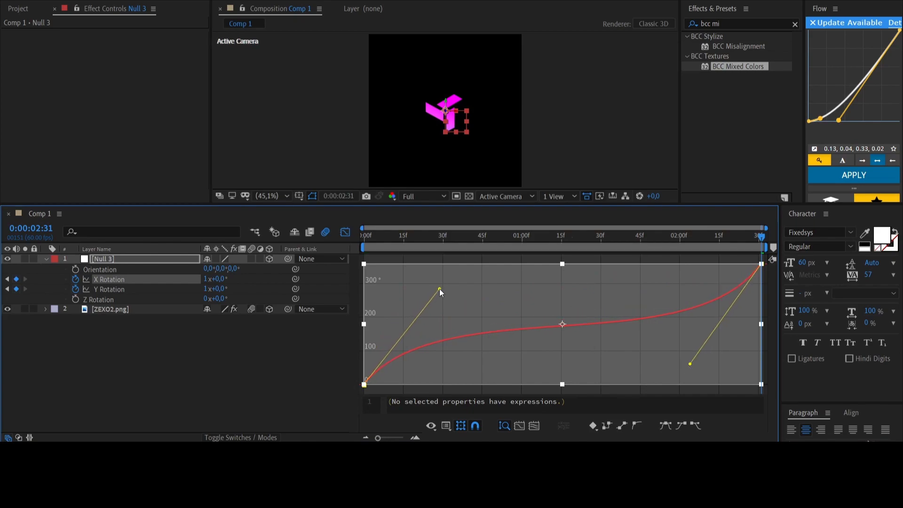
click(344, 232)
Step: Create a two-node camera at the first frame with the 35mm preset and depth of field enabled
drag(431, 239, 358, 242)
right_click(354, 259)
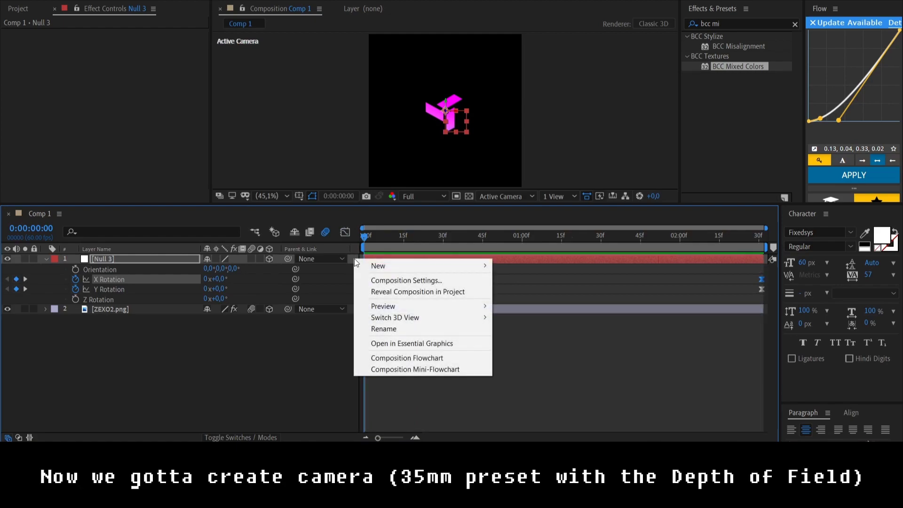
mouse_move(378, 266)
click(557, 315)
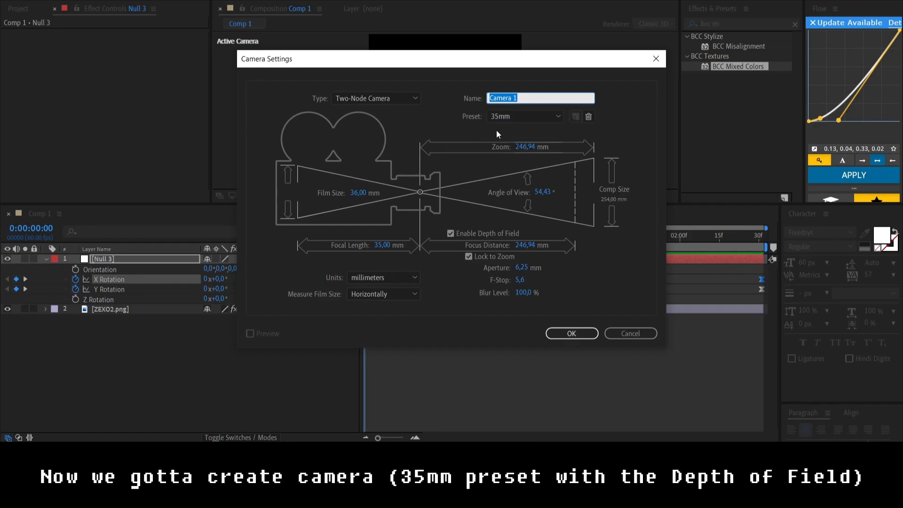
click(549, 116)
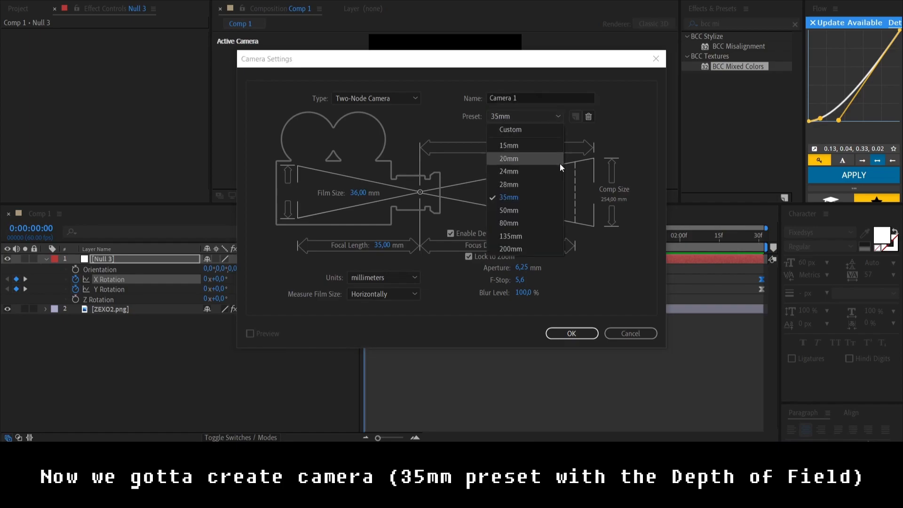
click(512, 194)
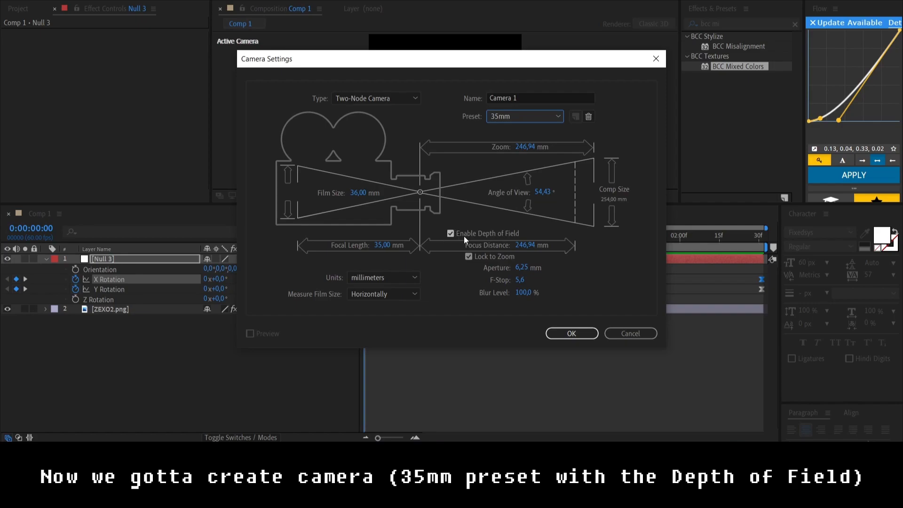
click(570, 334)
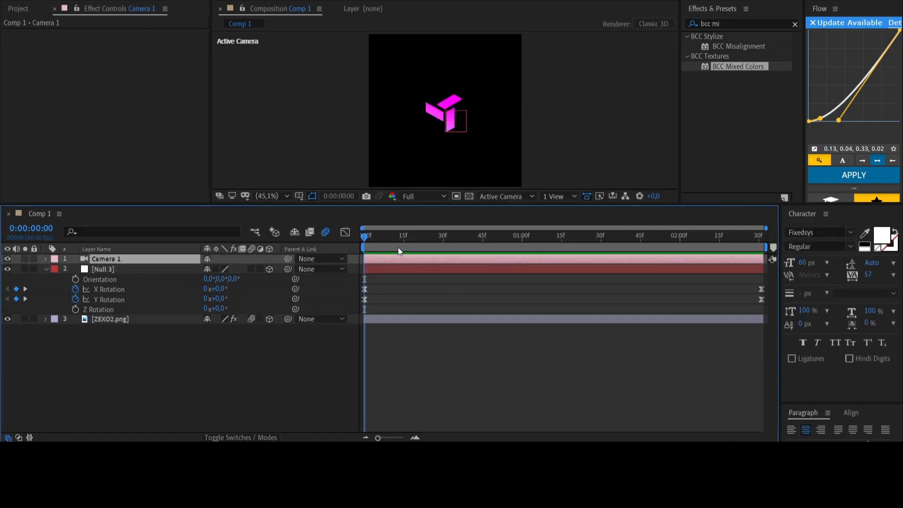
Step: Return to the first frame and parent Camera 1 to the null
drag(366, 239, 467, 238)
key(Home)
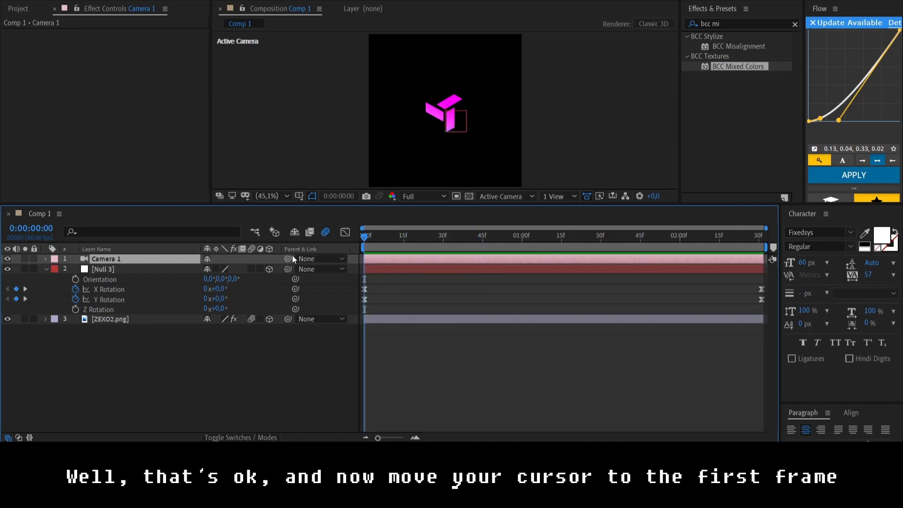
drag(288, 259, 143, 272)
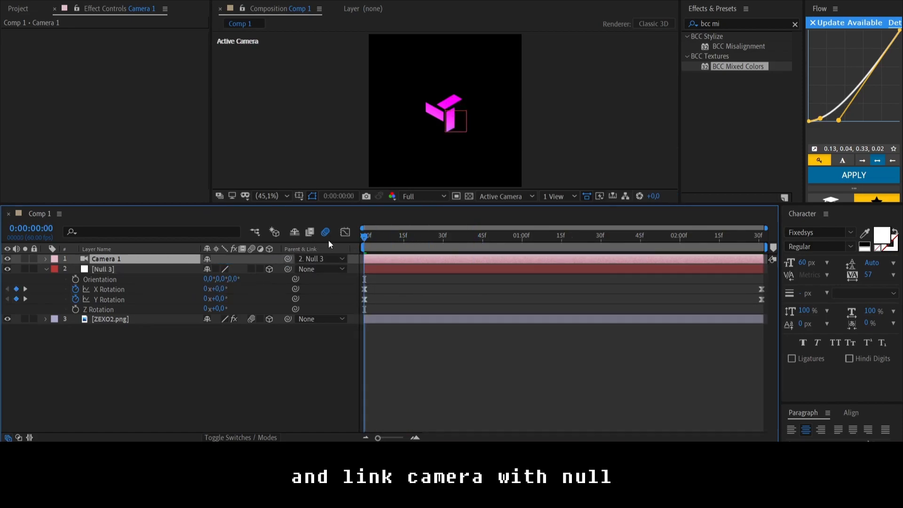
Step: Preview the camera's rotation around the logo and go back to the first frame
key(space)
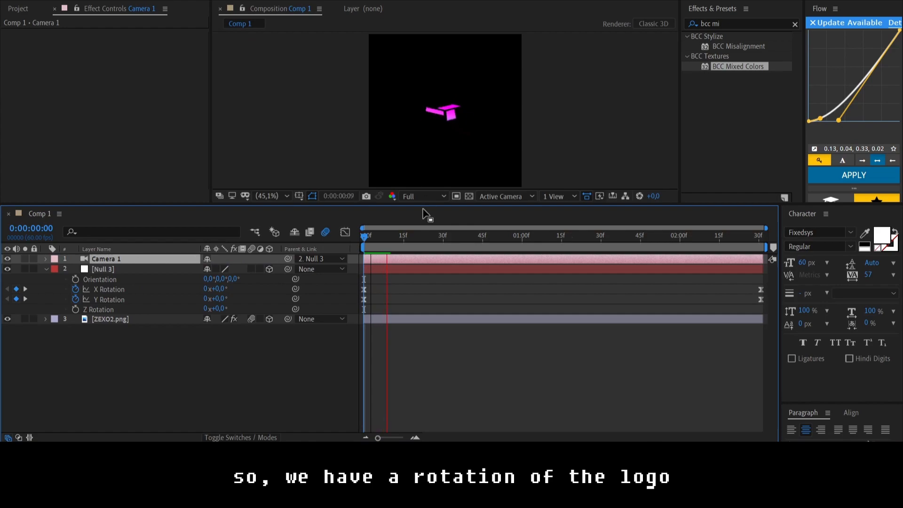
drag(445, 235, 328, 229)
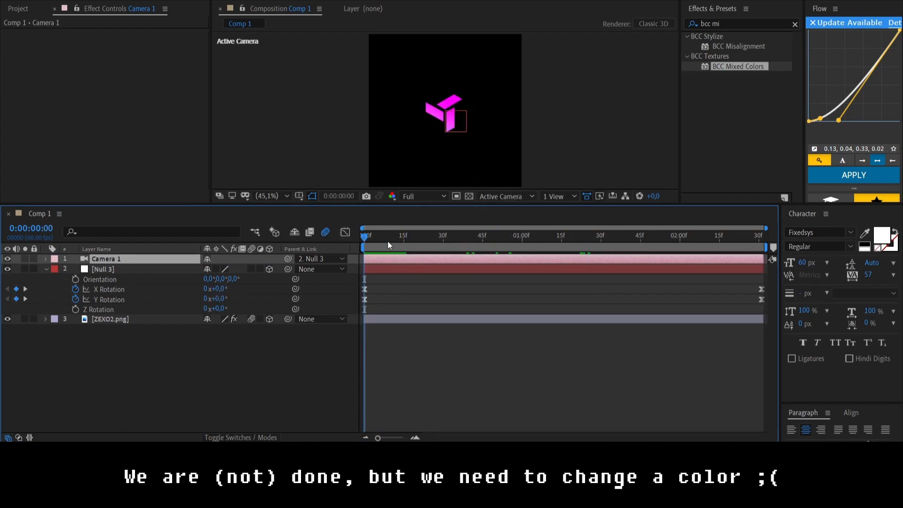
drag(387, 242, 360, 245)
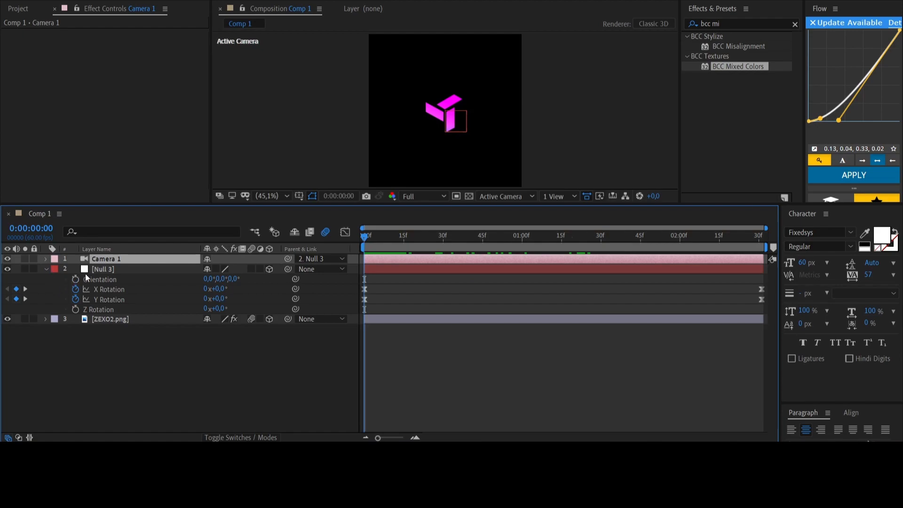
Step: Link the Offset XY of BCC Mixed Colors on the ZEXO2.png layer to the null's Y Rotation
click(45, 319)
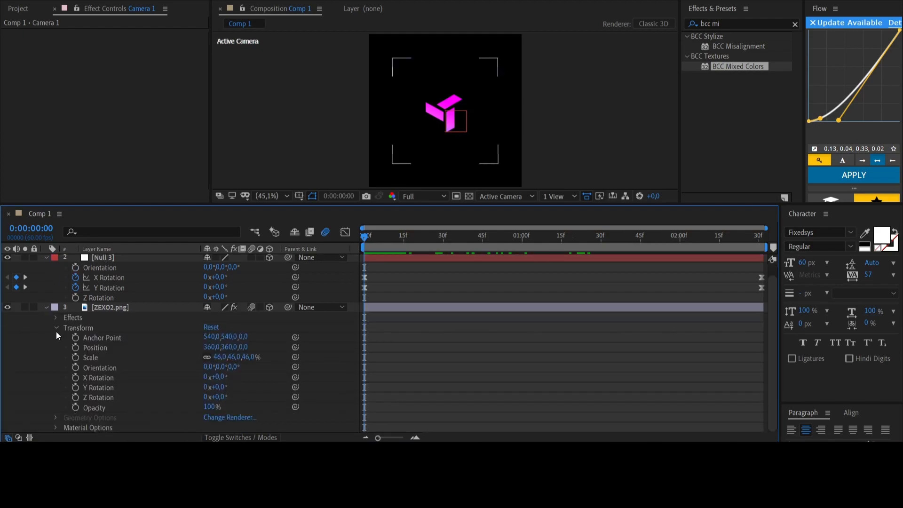
click(55, 326)
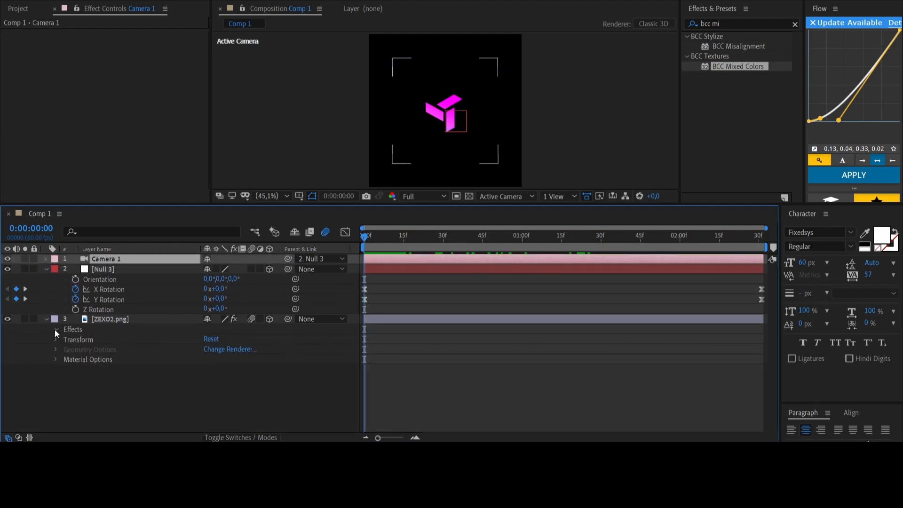
click(55, 329)
click(65, 339)
scroll(75, 343, down, 3)
scroll(142, 344, up, 3)
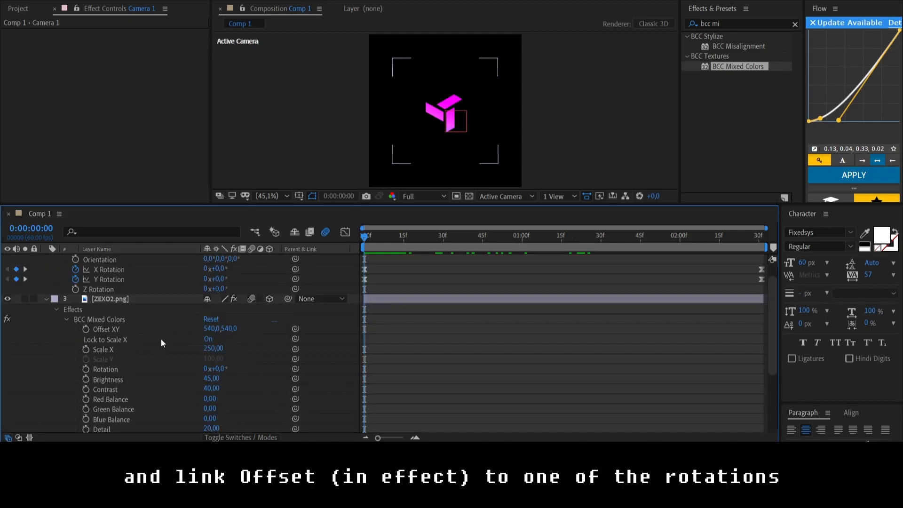
drag(296, 350, 139, 304)
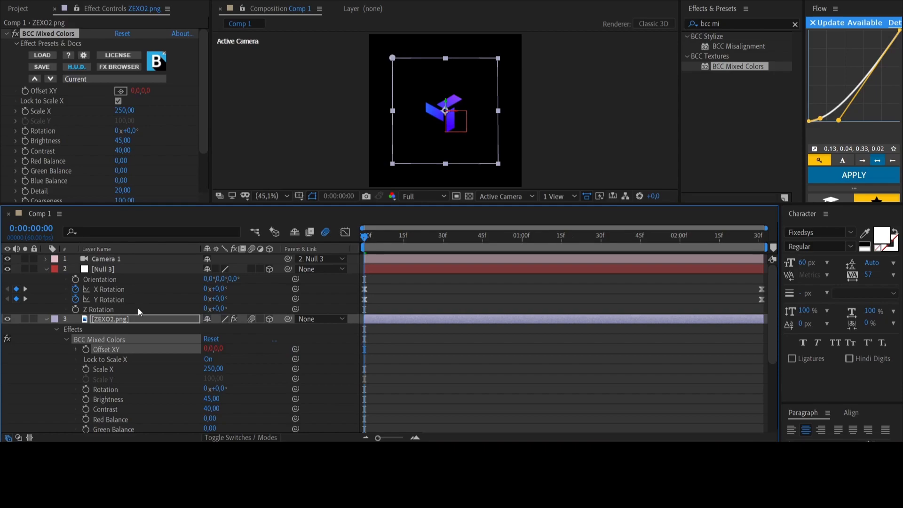
Step: In the Offset XY expression, rename the temp variable to x and use x as the first array value
click(76, 349)
click(422, 357)
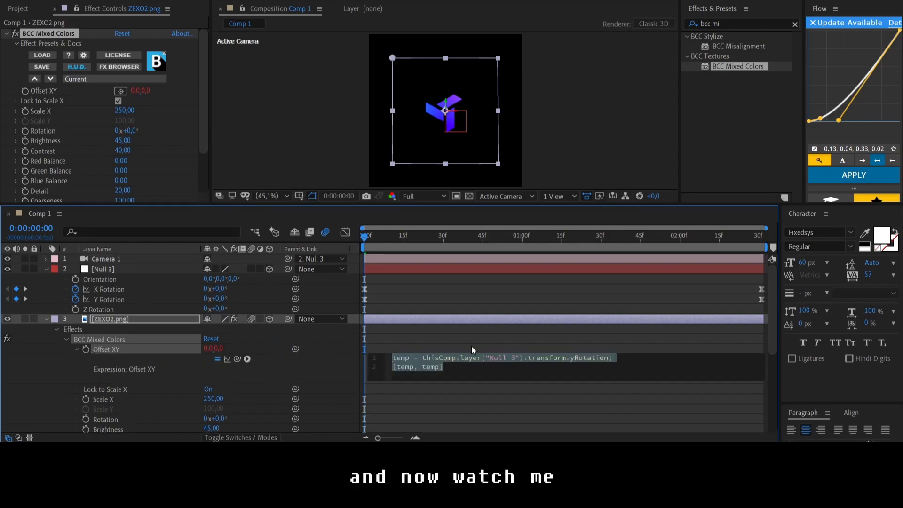
click(441, 367)
drag(410, 357, 392, 358)
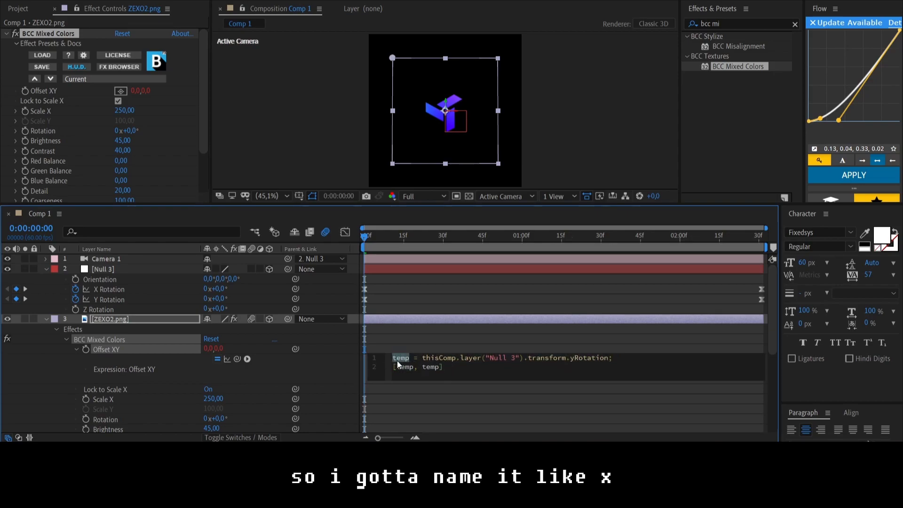
key(BackSpace)
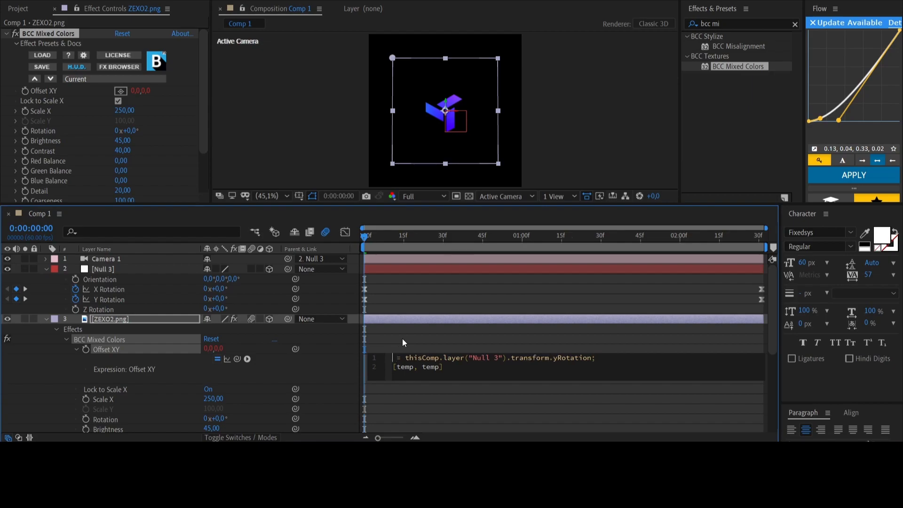
text(ч)
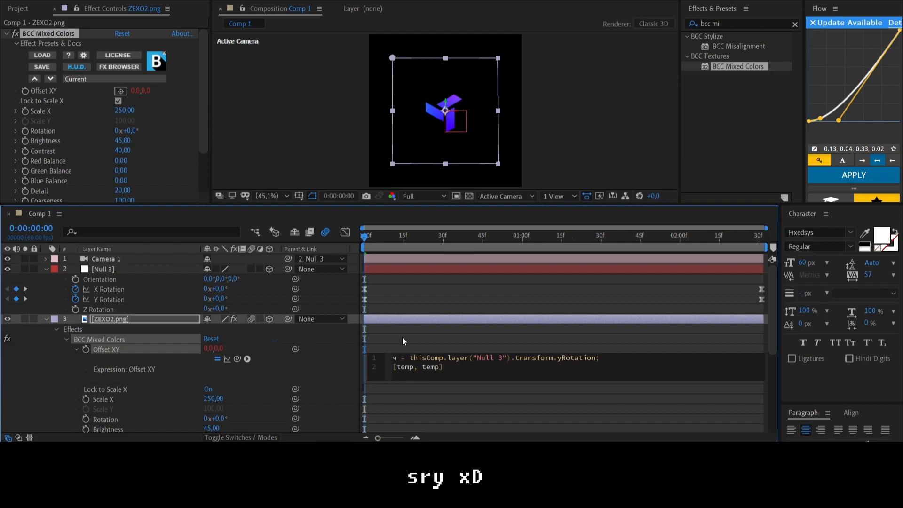
key(BackSpace)
text(x)
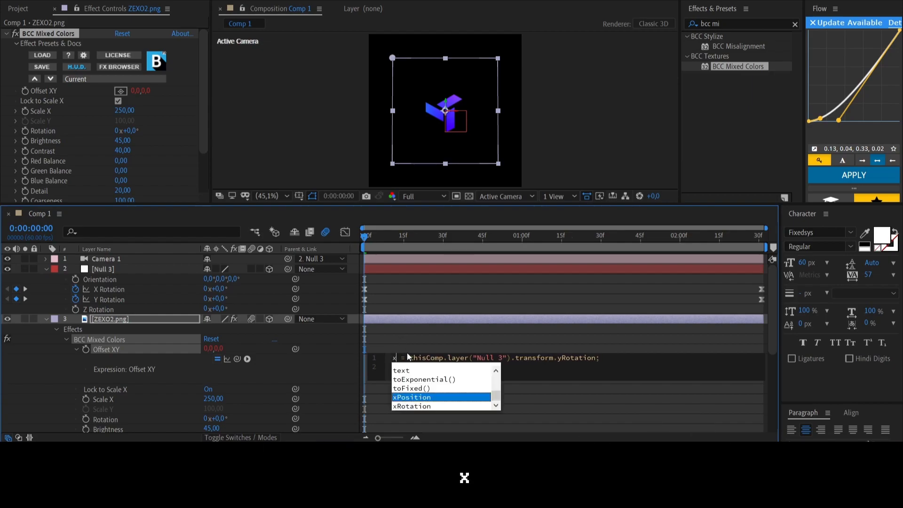
click(409, 357)
drag(413, 367, 397, 367)
text(x)
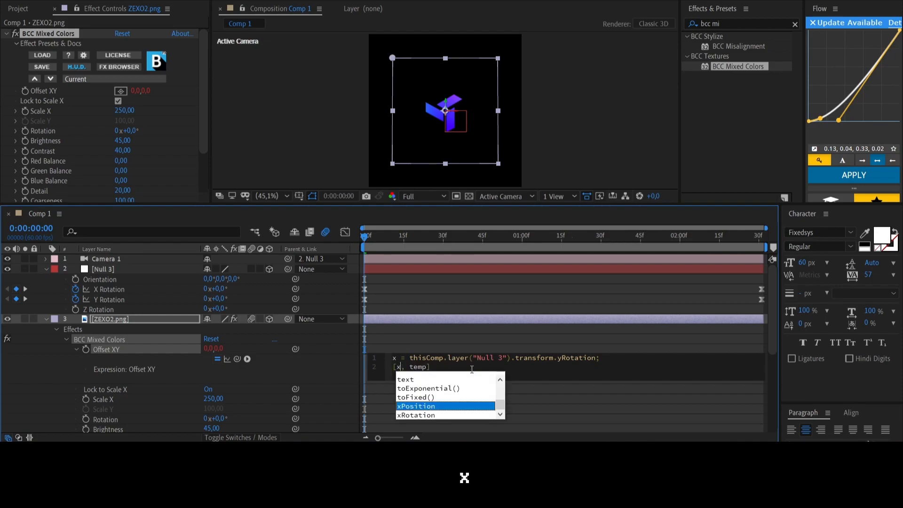
Step: Start a second expression line for a y variable and replace the remaining temp in the array with y
click(617, 358)
key(Return)
text(y)
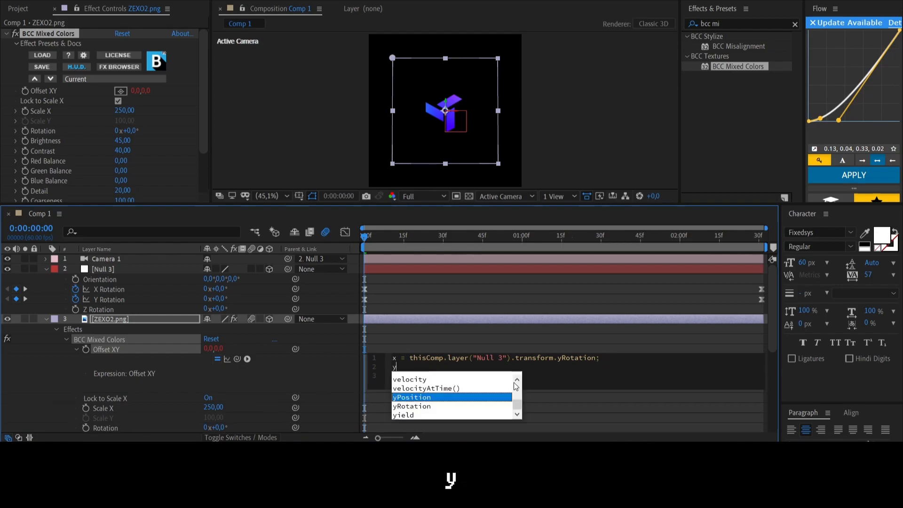
click(436, 359)
drag(427, 375, 410, 375)
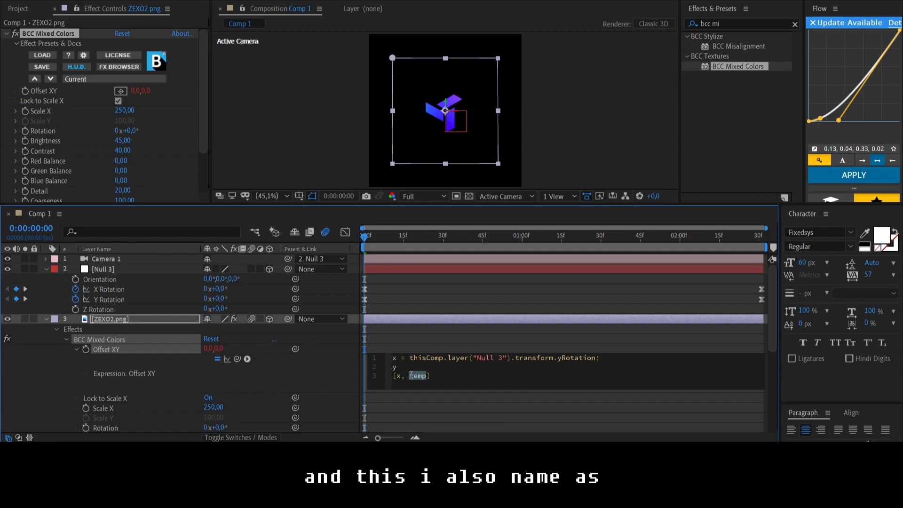
text(y)
click(412, 364)
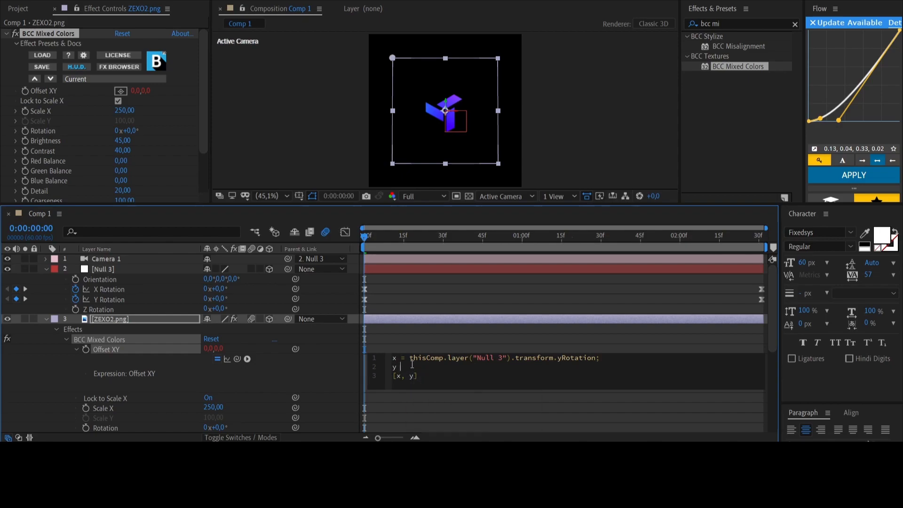
Step: Assign y the copied reference thisComp.layer("Null 3").transform, with yRotation changed to xRotation
drag(410, 359, 604, 358)
key(ctrl+c)
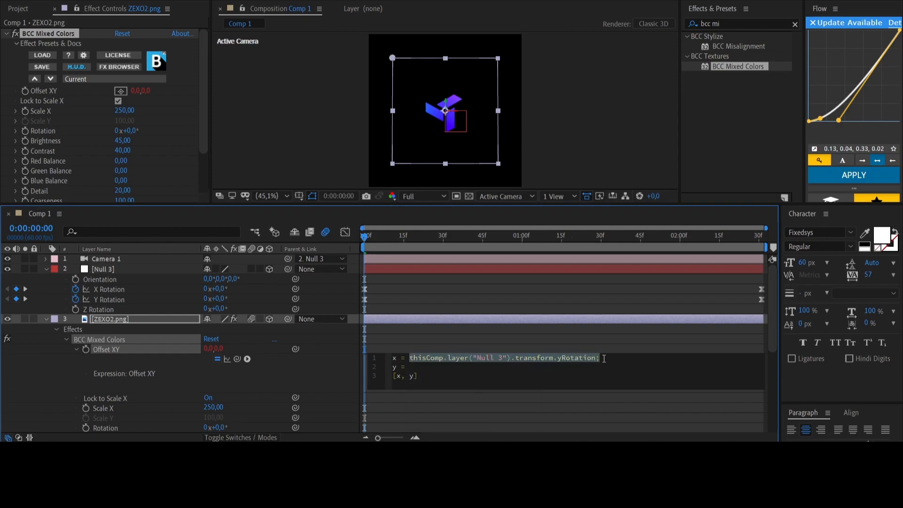
click(426, 369)
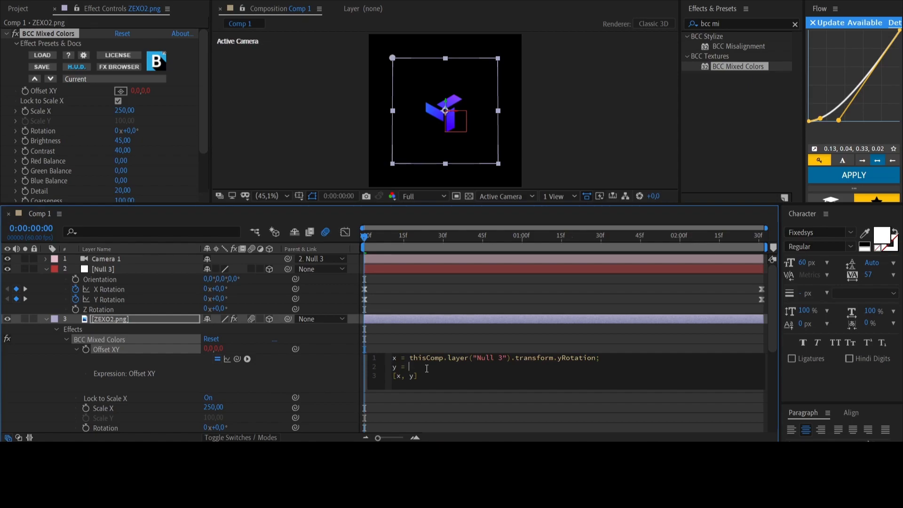
key(ctrl+v)
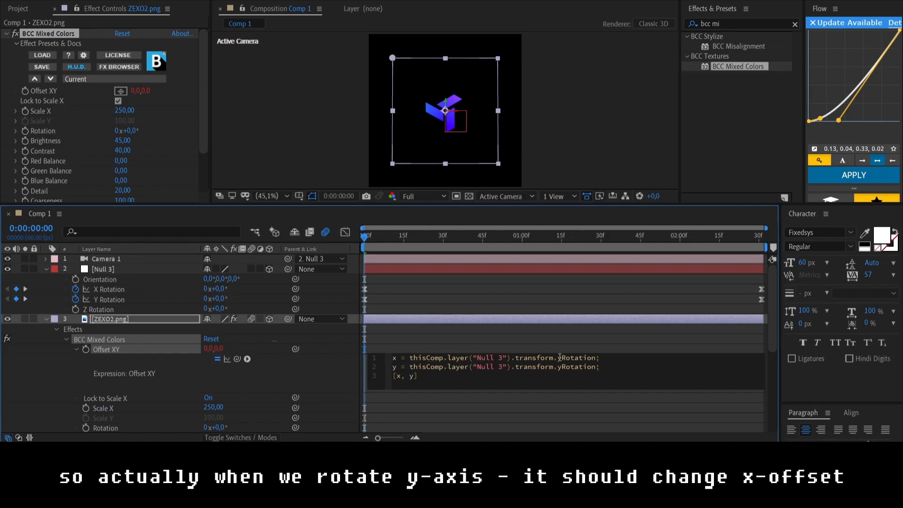
drag(563, 358, 559, 357)
drag(397, 358, 393, 358)
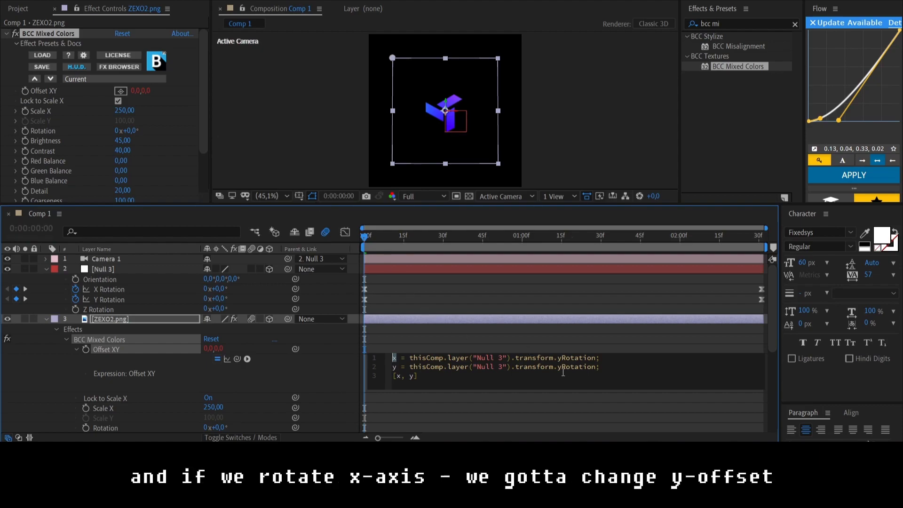
drag(563, 367, 559, 367)
text(x)
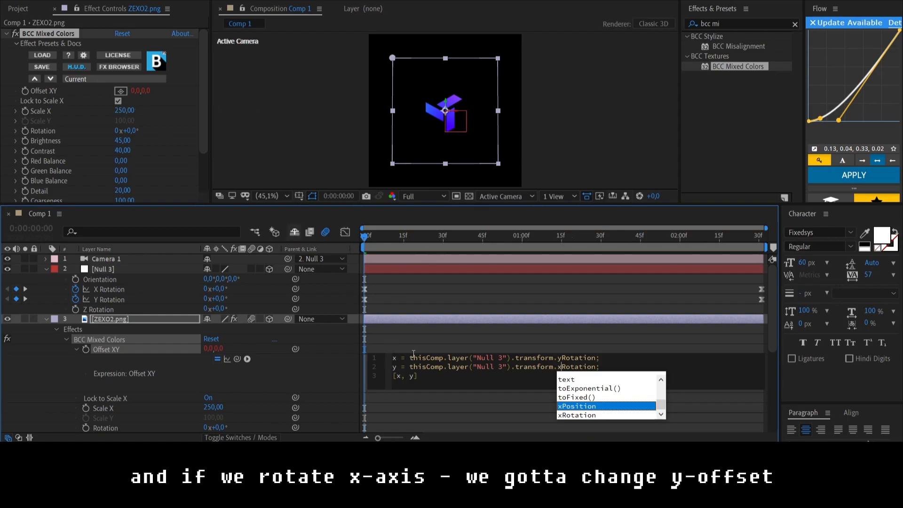
click(450, 379)
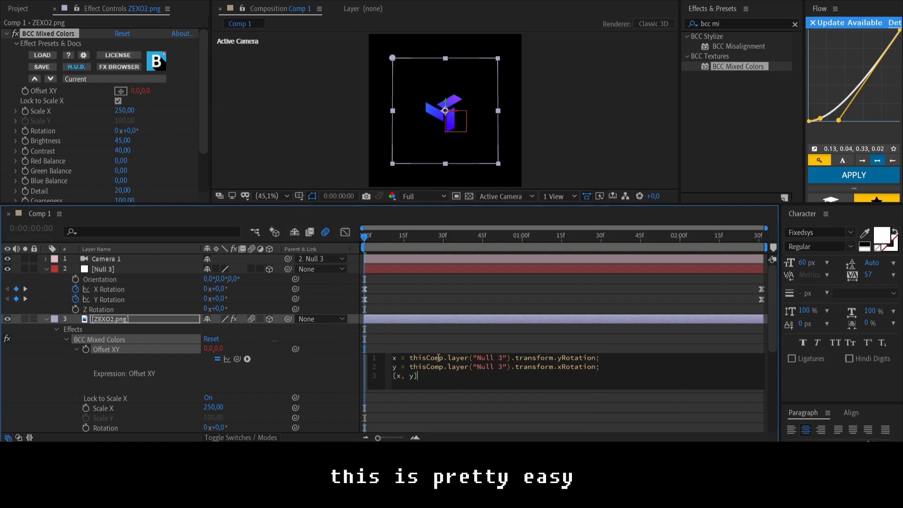
Step: Add the line "mulptiplier = 15" at the start of the Offset XY expression
click(394, 358)
key(Return)
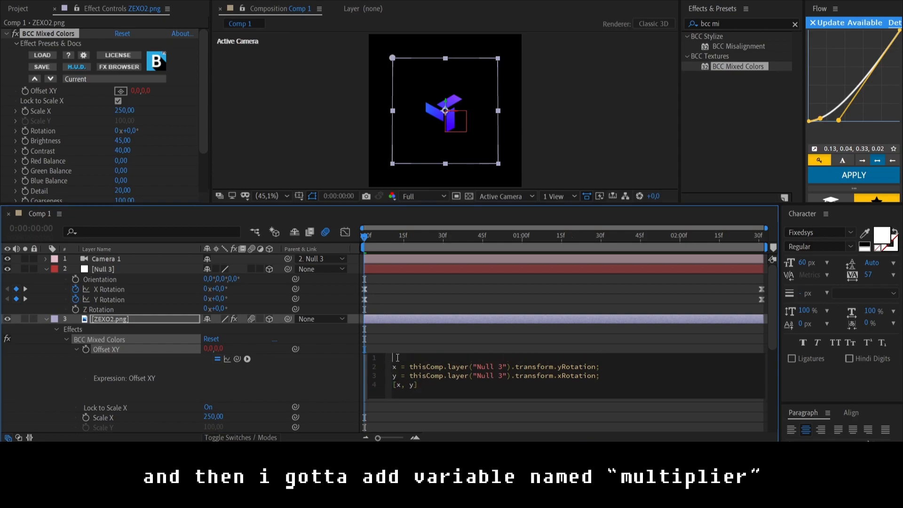
click(396, 357)
text(mulptiplier =)
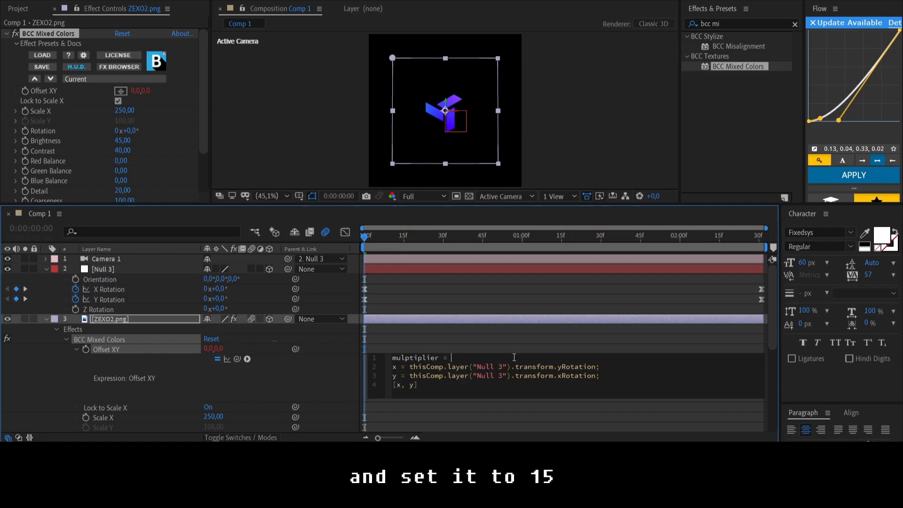
text(15)
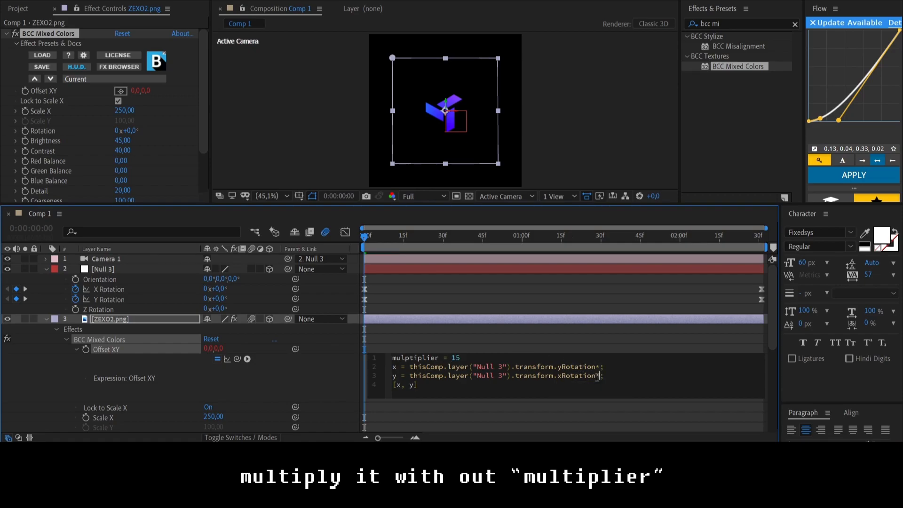
Step: Multiply both the yRotation and xRotation references by the mulptiplier variable
double_click(435, 358)
key(ctrl+c)
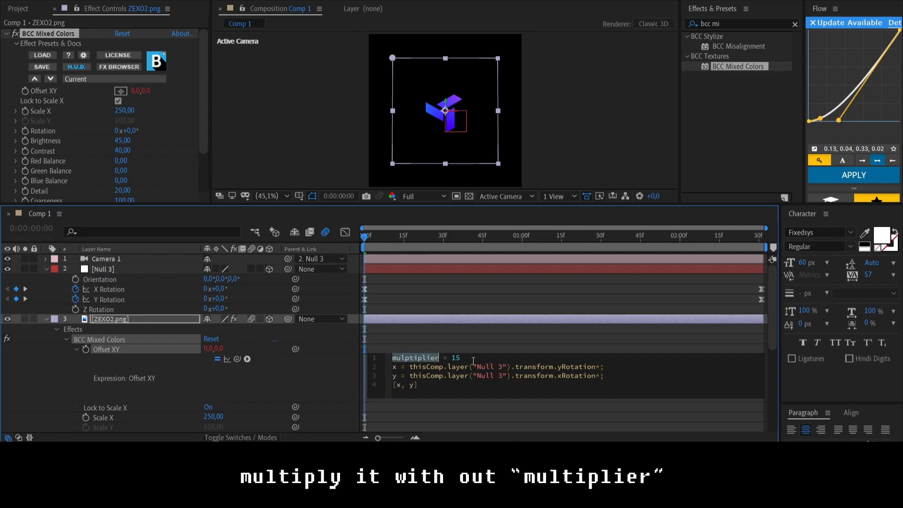
click(601, 367)
key(ctrl+v)
click(588, 367)
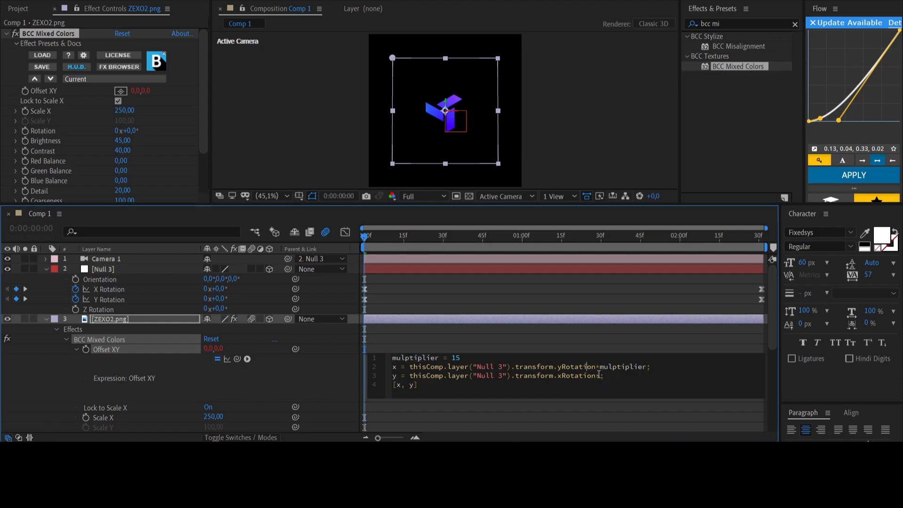
click(601, 375)
key(ctrl+v)
Step: Apply the Offset XY expression and preview the logo animation from the first frame
click(356, 241)
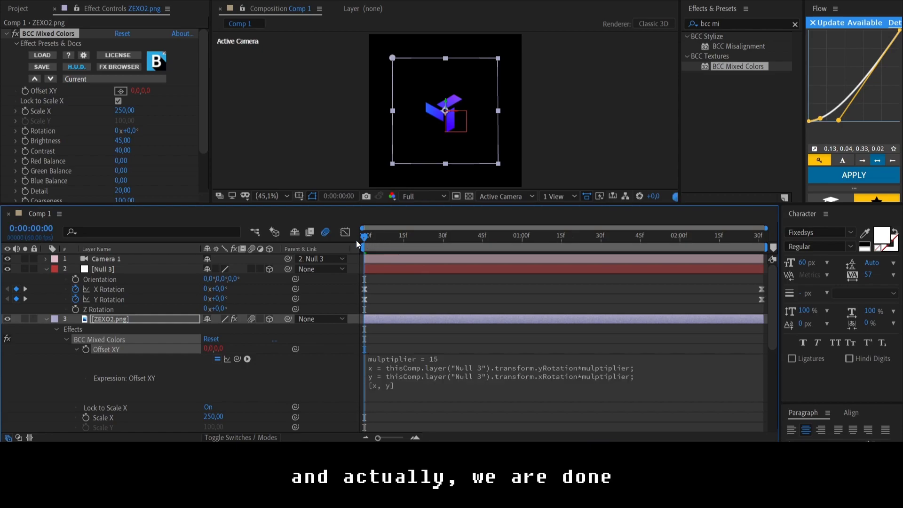
key(space)
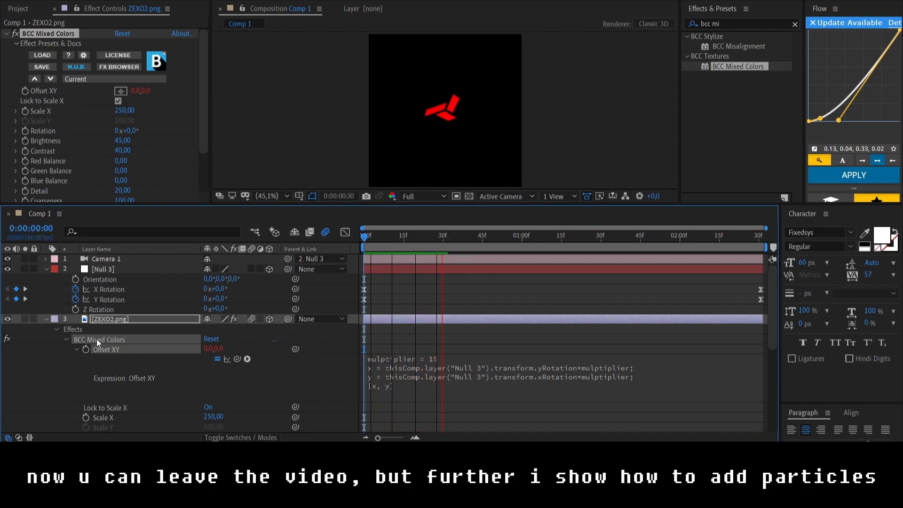
click(313, 328)
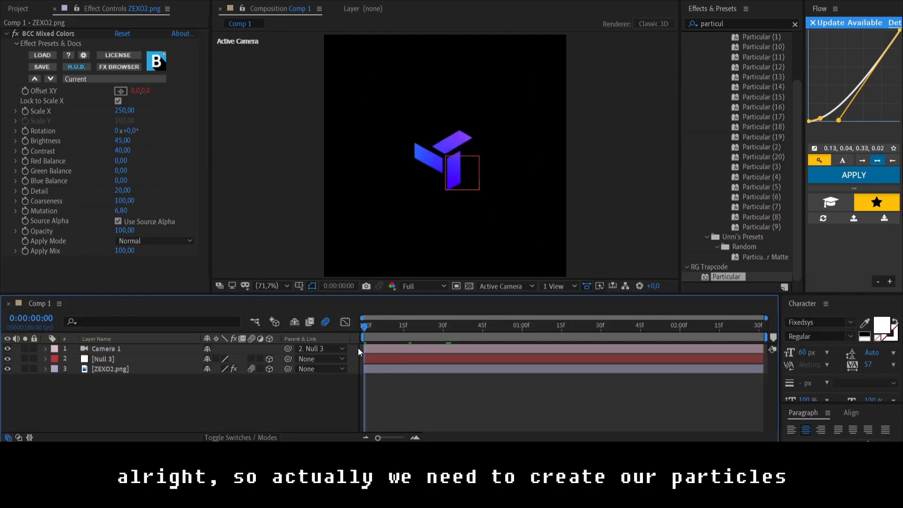
Step: Create an adjustment layer above Camera 1 and apply the Deep Glow effect to it
click(379, 347)
right_click(357, 348)
mouse_move(404, 238)
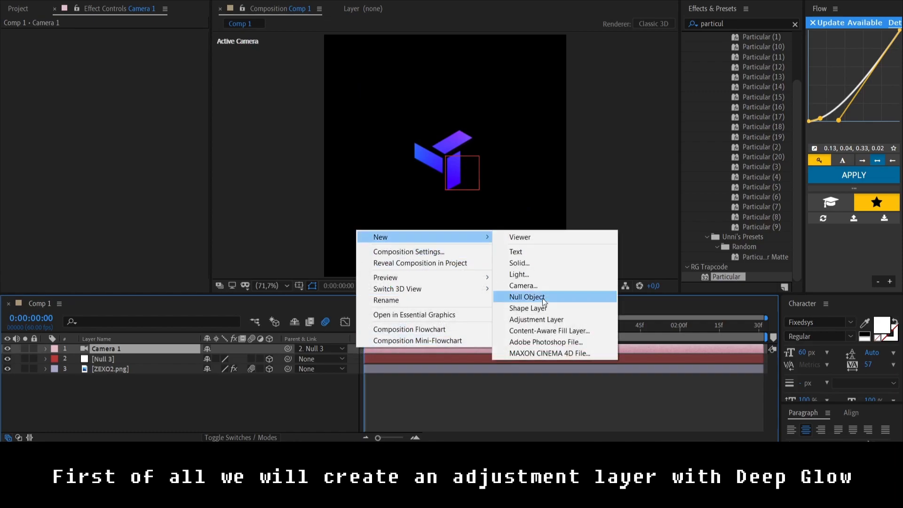
click(560, 320)
key(ctrl+5)
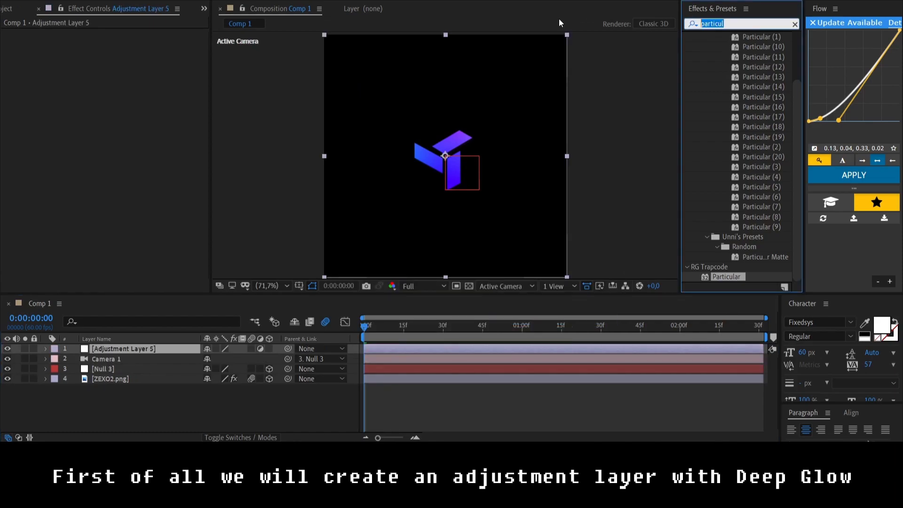
text(deep g)
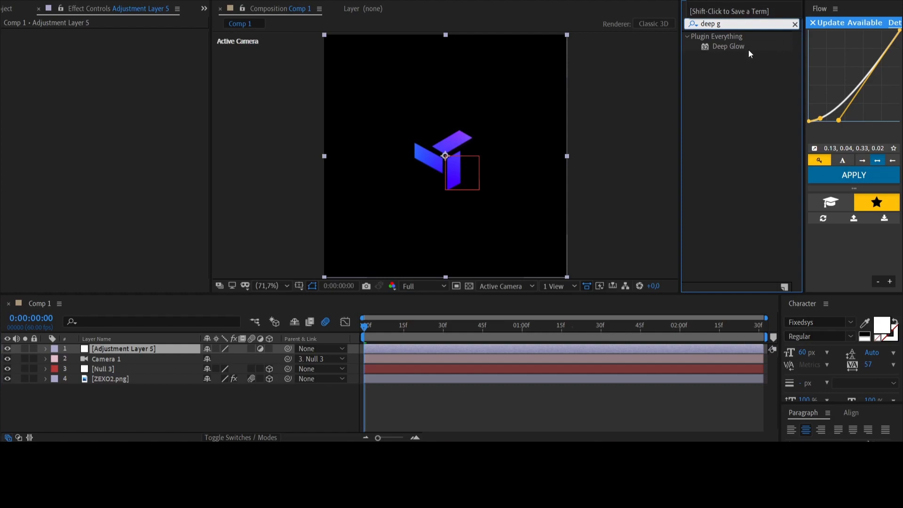
double_click(735, 45)
Step: Set Deep Glow's Radius to 2000 and Exposure to 0,6
click(123, 43)
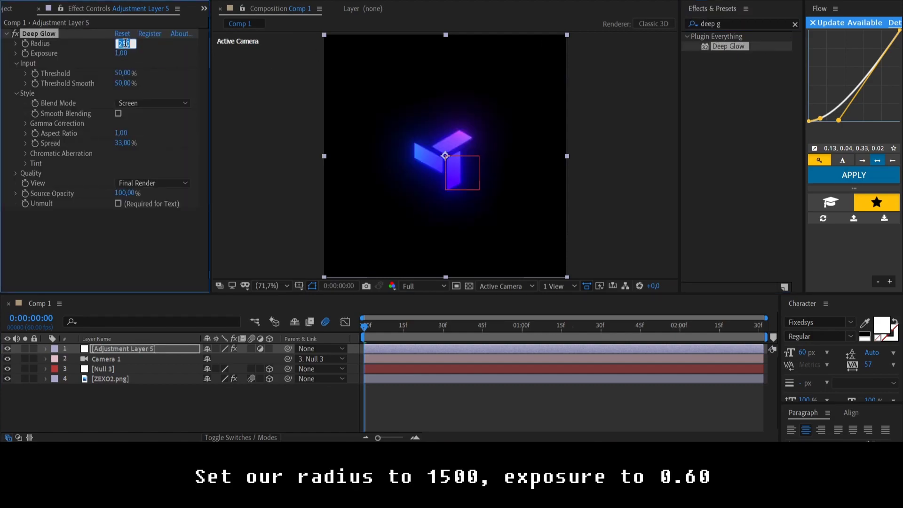
text(1)
key(Tab)
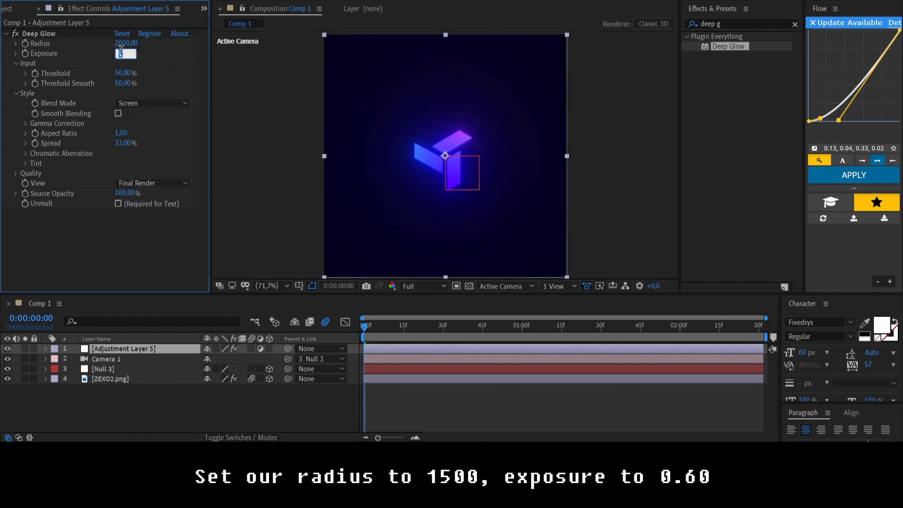
text(0,6)
key(Return)
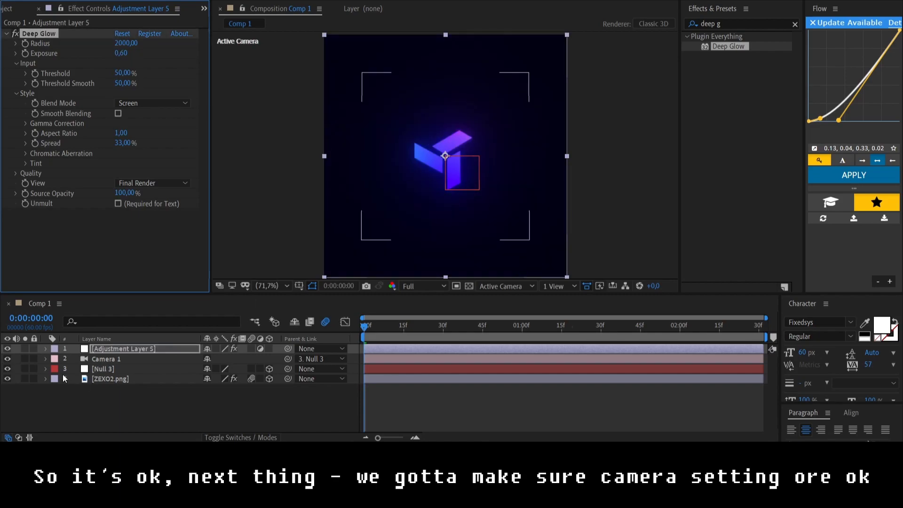
Step: Set the Aperture of Camera 1 to 400 pixels in its camera options
click(45, 359)
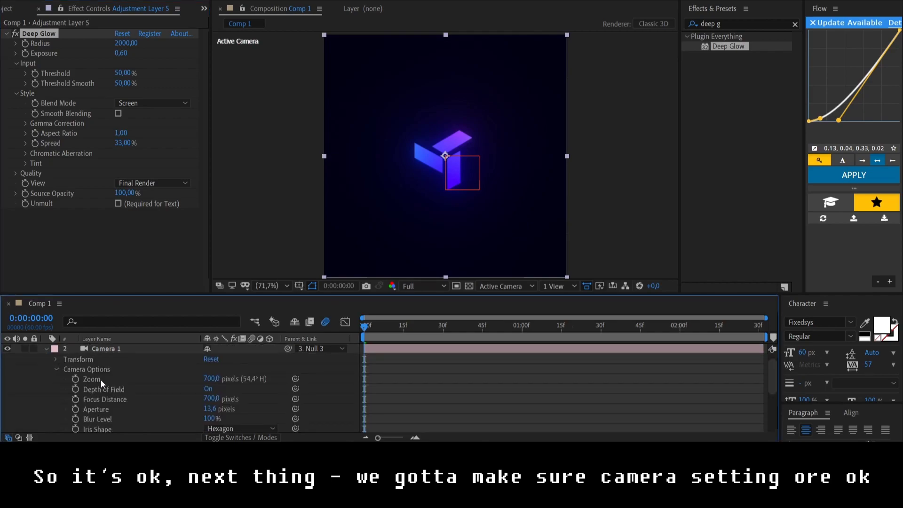
click(211, 408)
text(400)
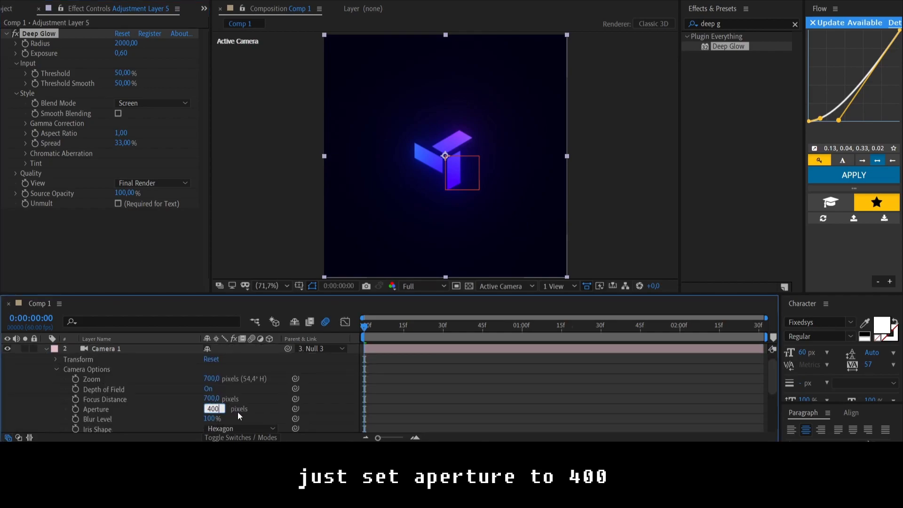
click(433, 390)
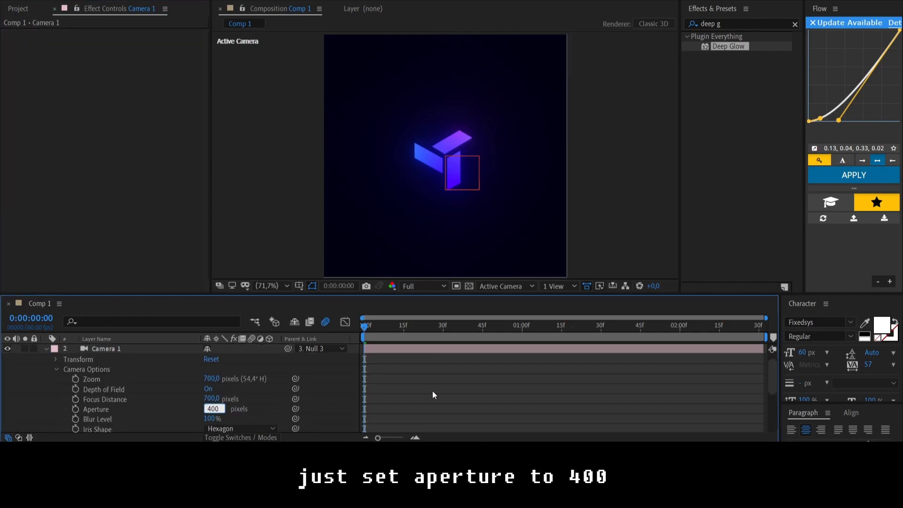
click(46, 349)
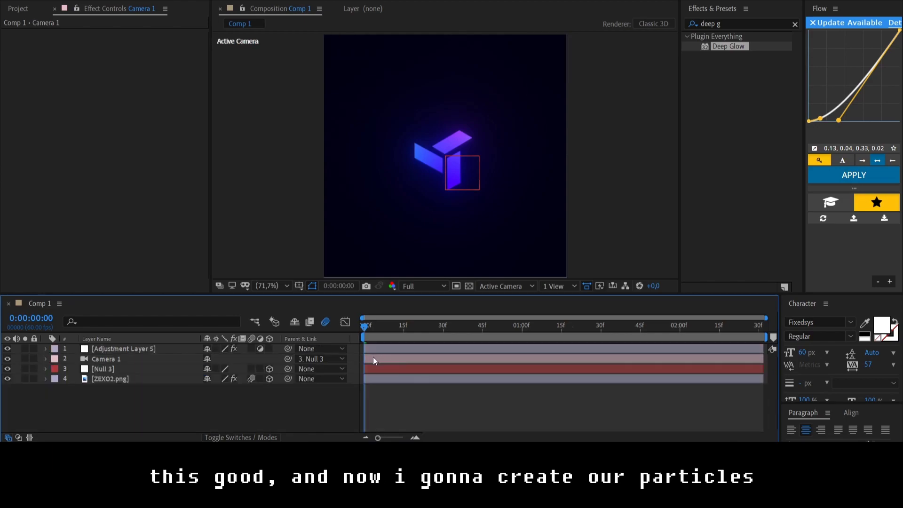
Step: Create a black 720 × 720 px solid named "particles" directly below the adjustment layer
click(356, 358)
right_click(356, 356)
mouse_move(397, 246)
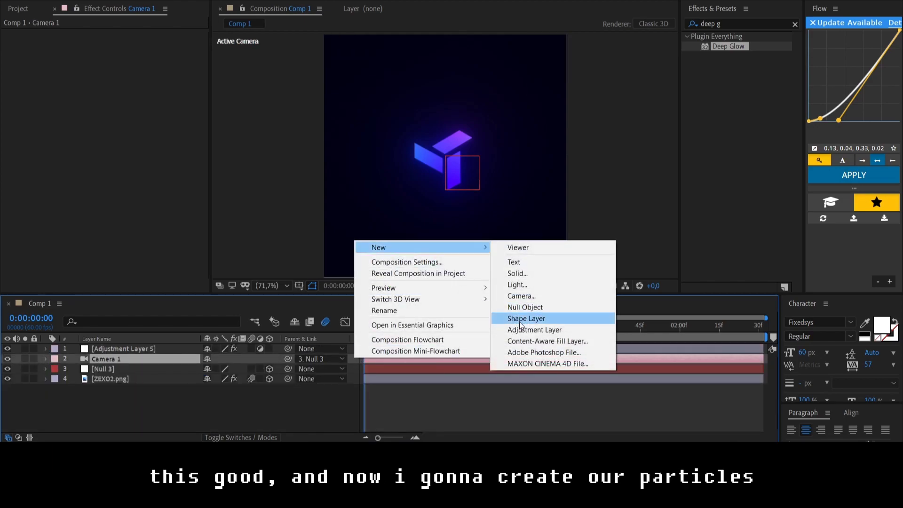
click(524, 274)
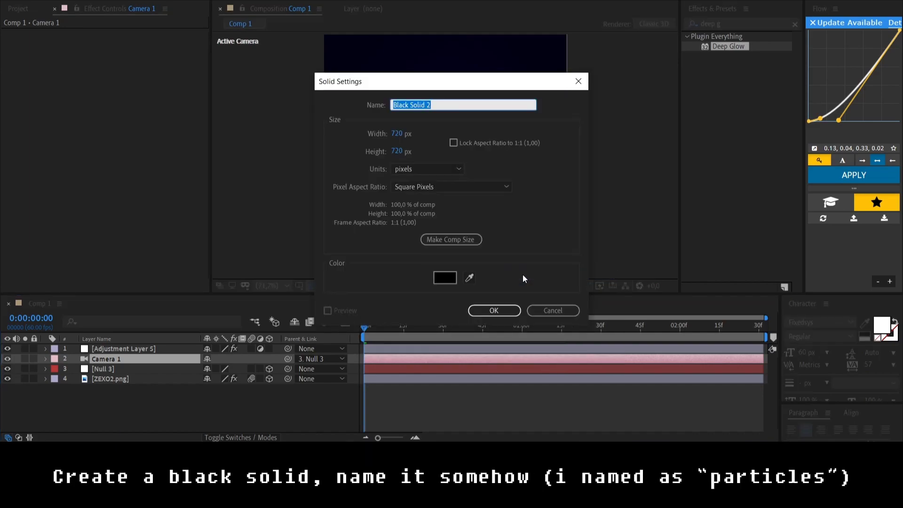
text(particles)
click(513, 310)
drag(145, 355, 146, 359)
click(146, 350)
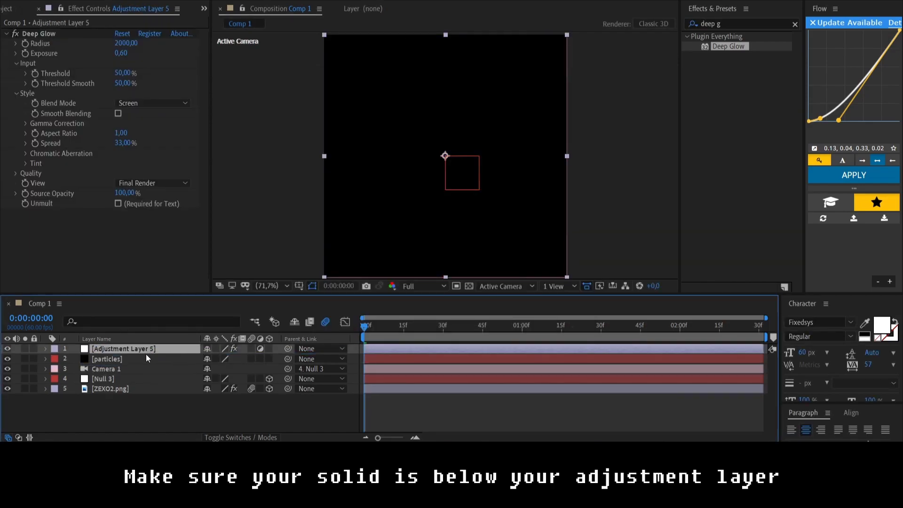
Step: Enable motion blur on the particles layer and apply the RG Trapcode Particular effect to it
click(143, 358)
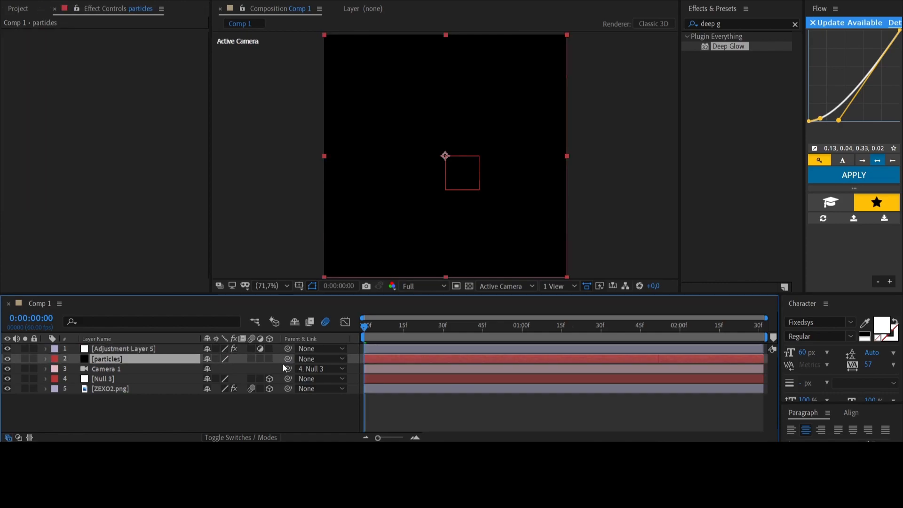
click(250, 358)
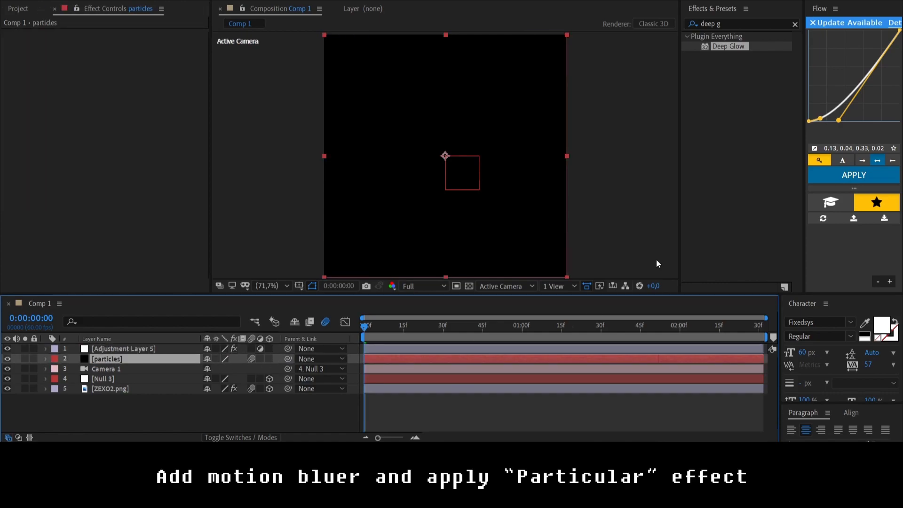
click(731, 23)
text(p)
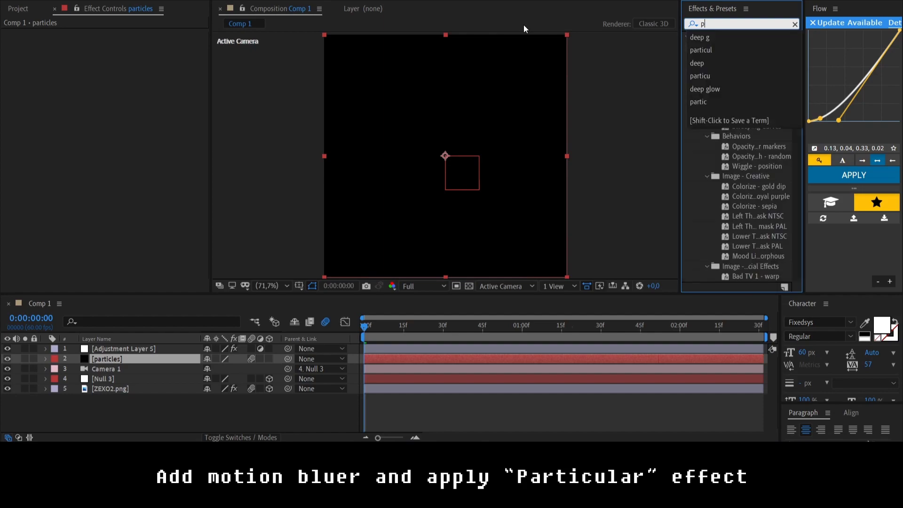
text(arti)
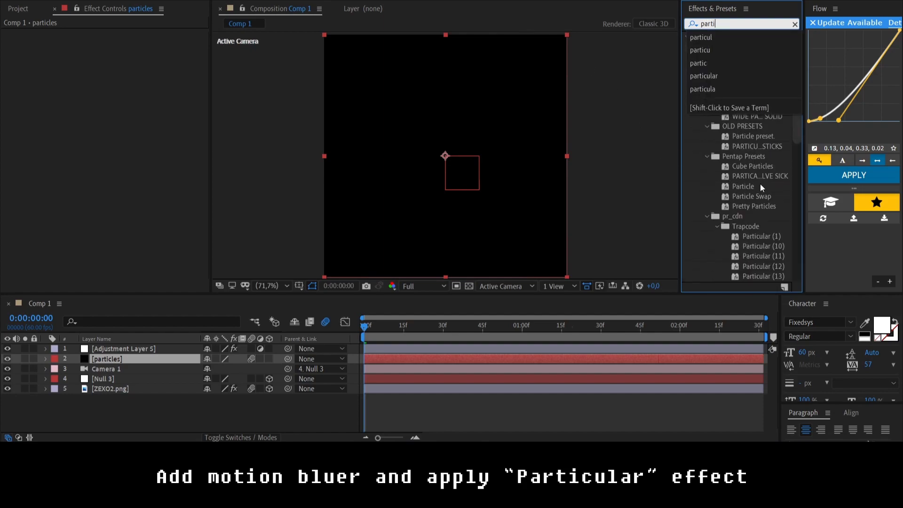
scroll(758, 197, down, 10)
click(735, 237)
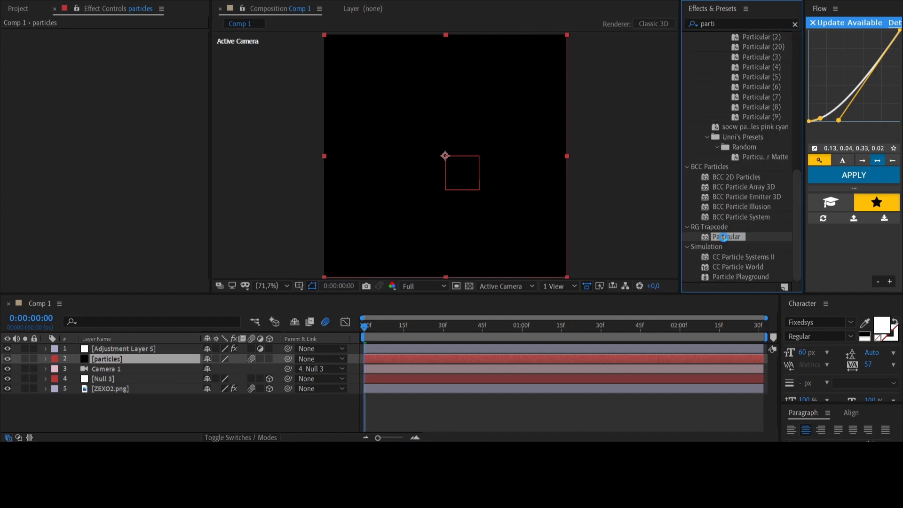
drag(725, 236, 83, 58)
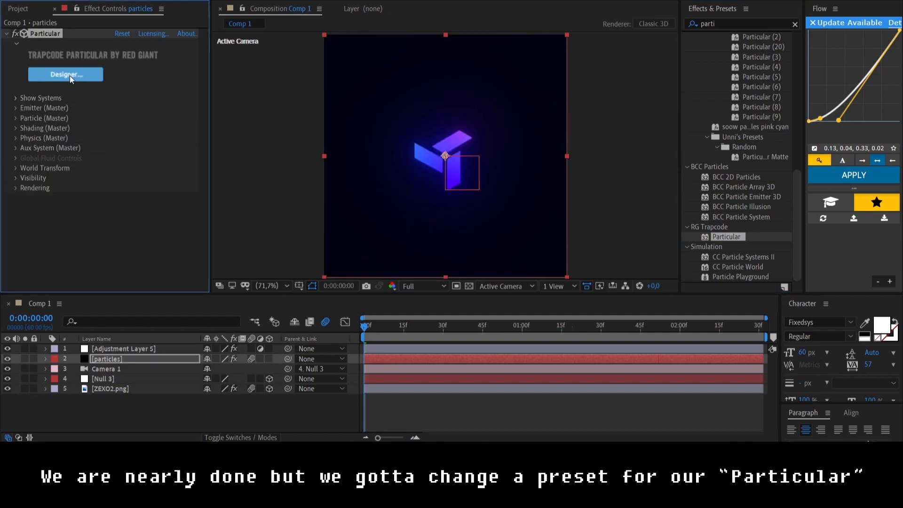
Step: Load the Deep Box Area preset in Particular's Designer and apply it to the effect
click(69, 75)
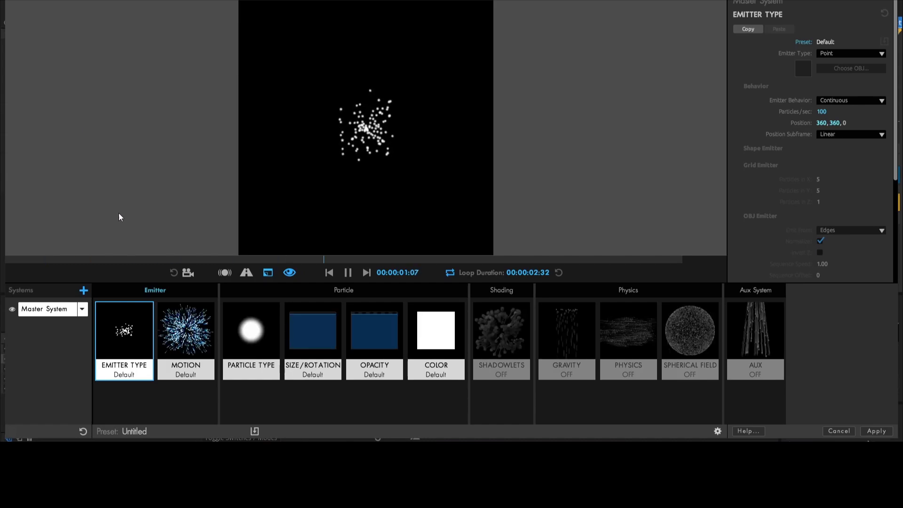
click(345, 273)
click(26, 2)
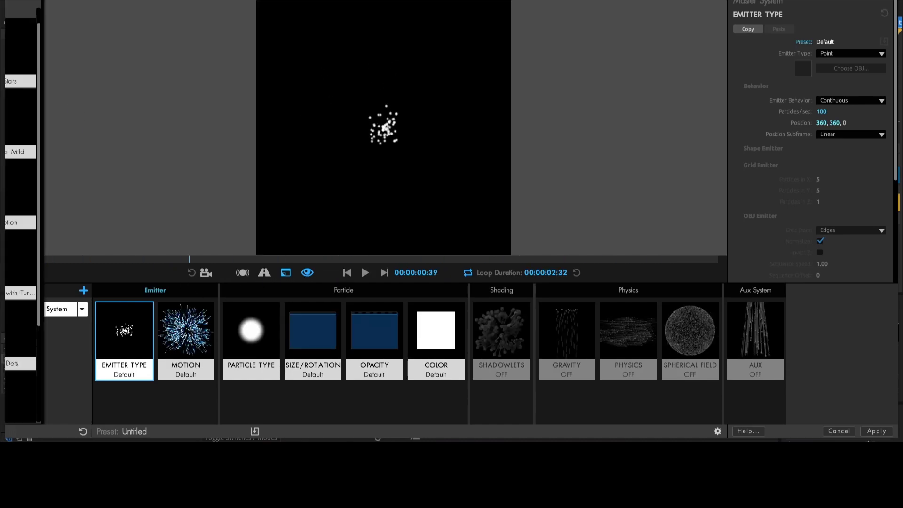
click(45, 157)
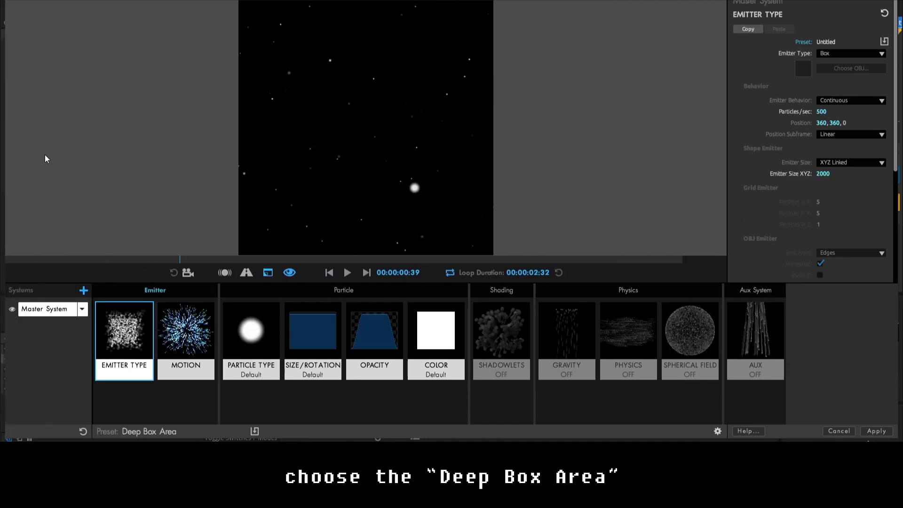
click(880, 434)
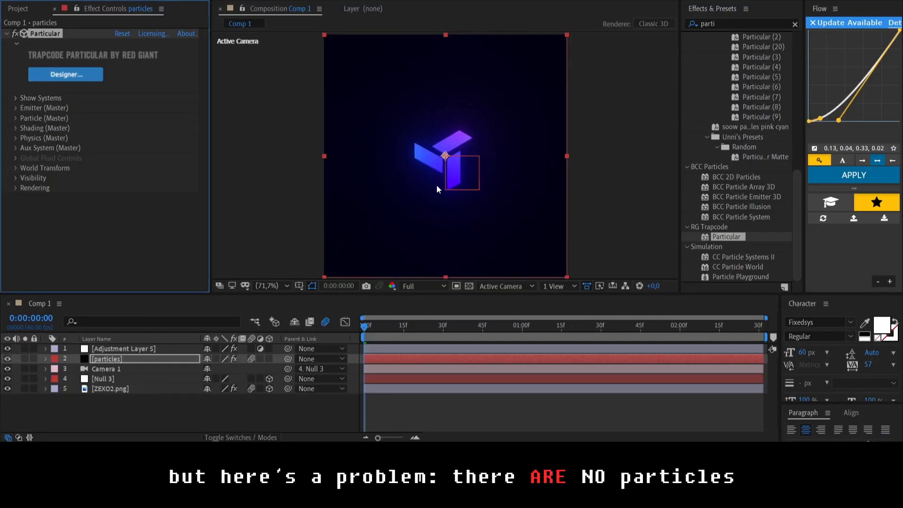
Step: Shift the particles layer to start before the composition begins, extend its end past the timeline's end, and return to the first frame
drag(385, 358, 407, 358)
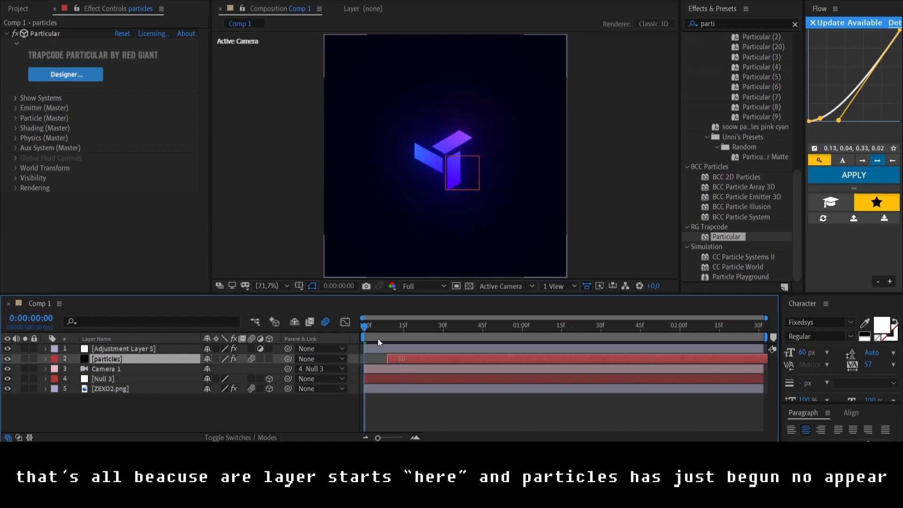
drag(386, 329, 609, 332)
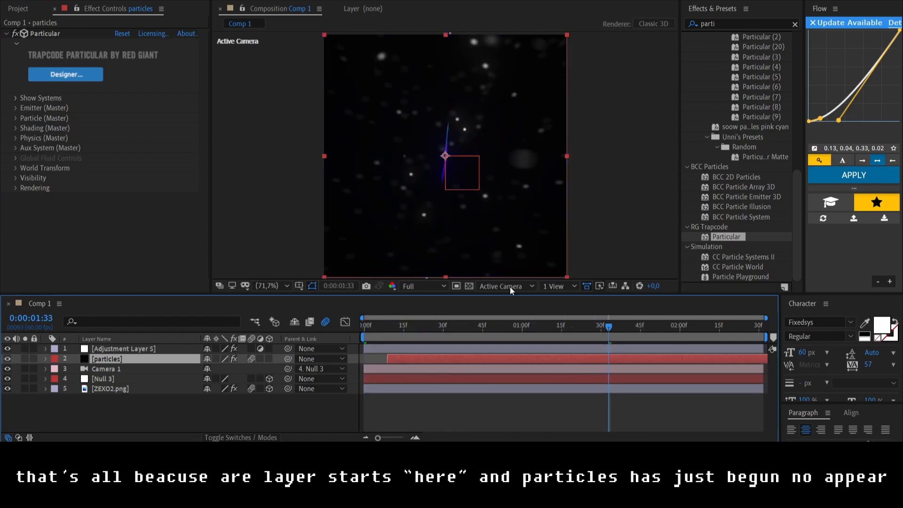
drag(598, 358, 308, 359)
drag(485, 358, 695, 353)
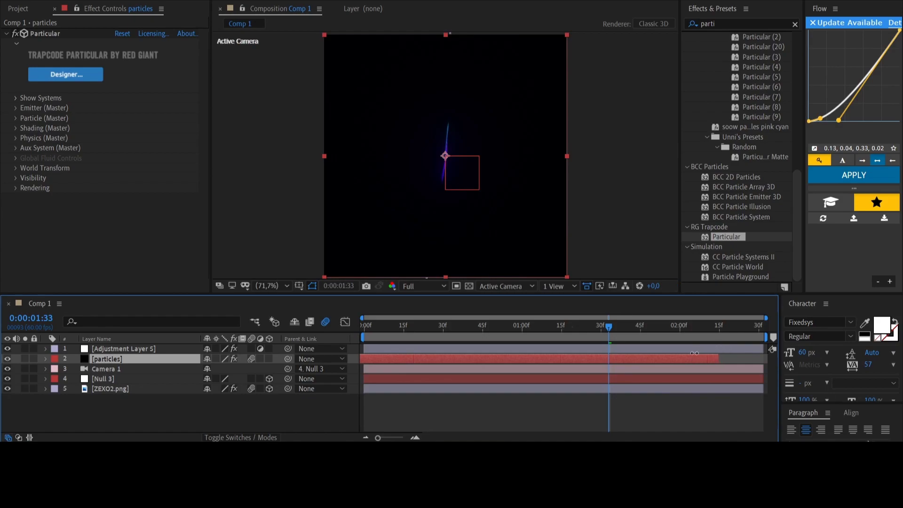
drag(590, 358, 736, 362)
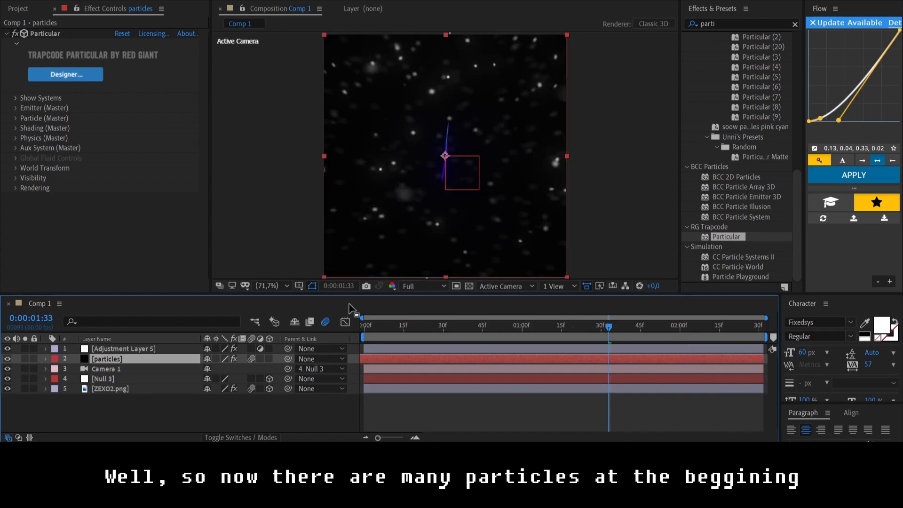
drag(379, 328, 346, 187)
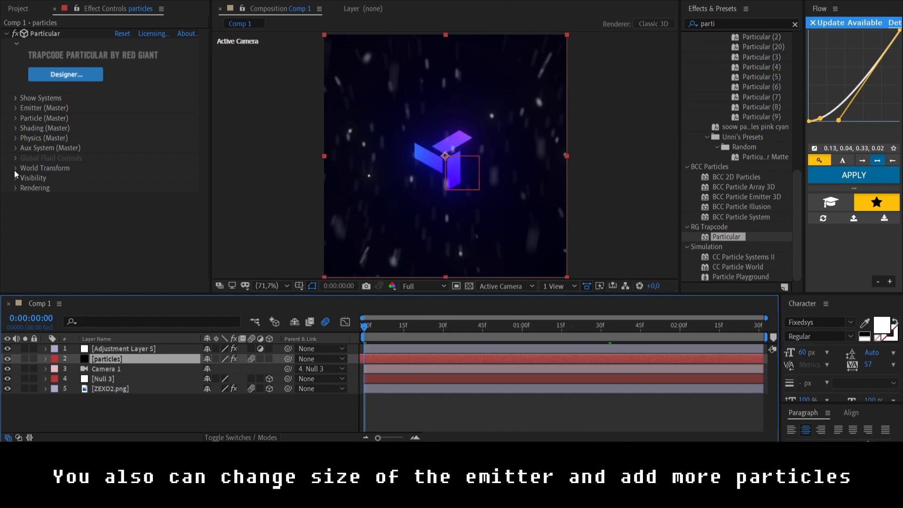
Step: Increase Particular's Emitter Size XYZ to 2282 in the master emitter settings
click(15, 108)
scroll(106, 162, down, 3)
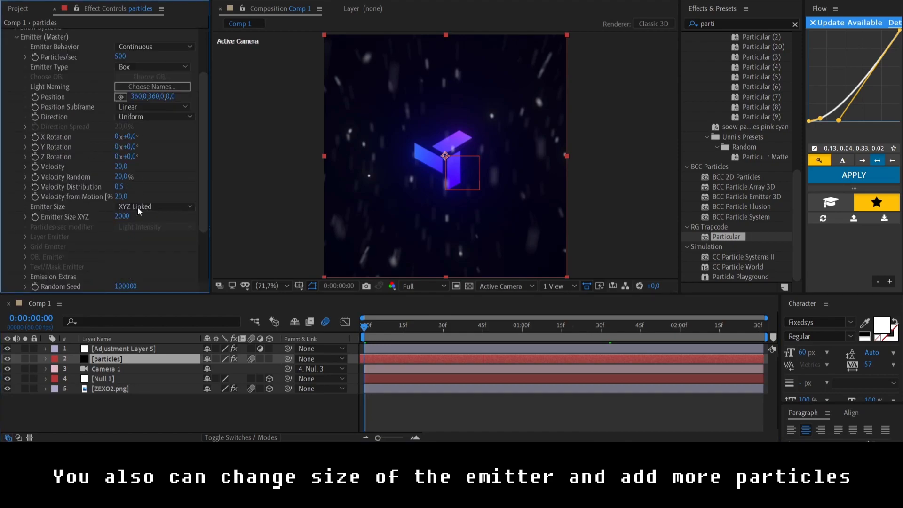
drag(121, 217, 288, 213)
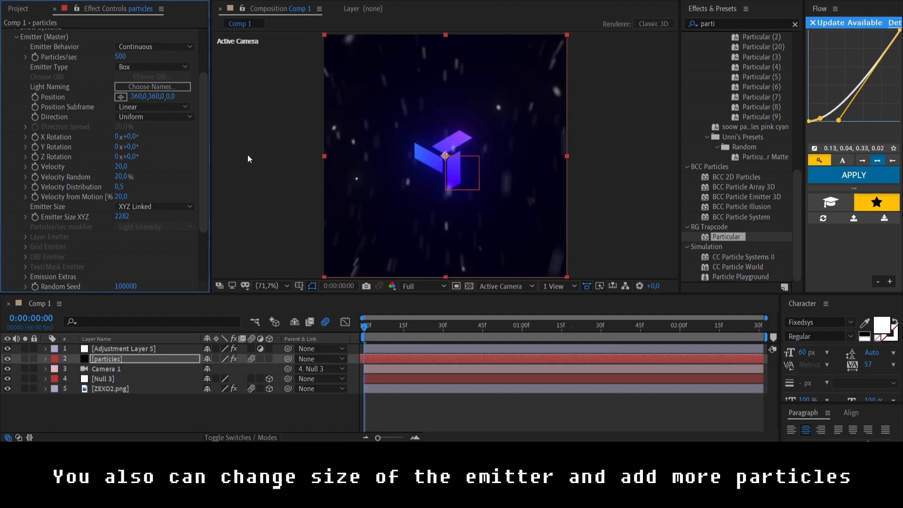
Step: Set the emitter's Particles/sec to 1000 and preview the composition from the first frame
scroll(85, 69, up, 1)
click(120, 83)
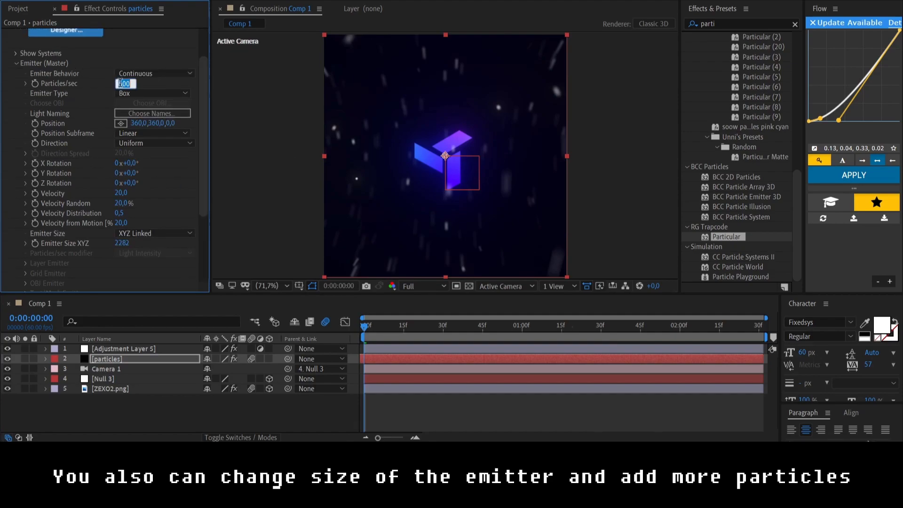
text(1000)
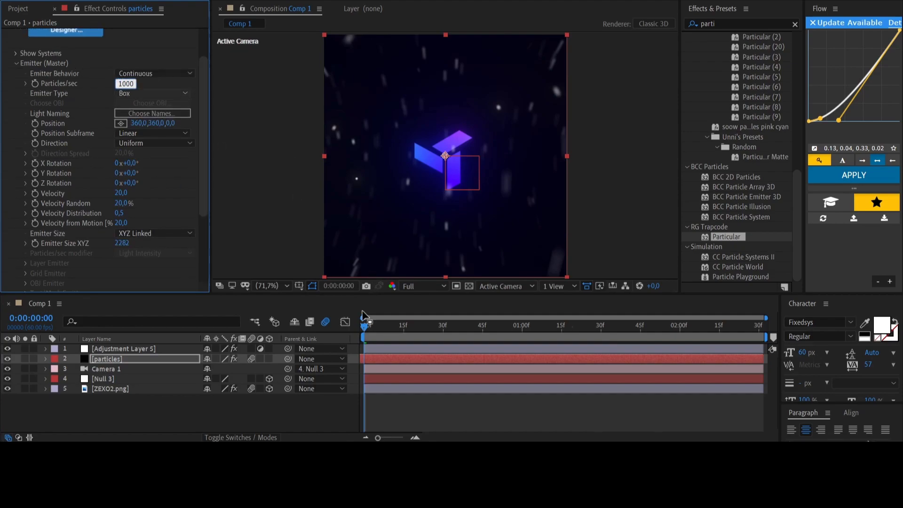
key(Return)
click(364, 328)
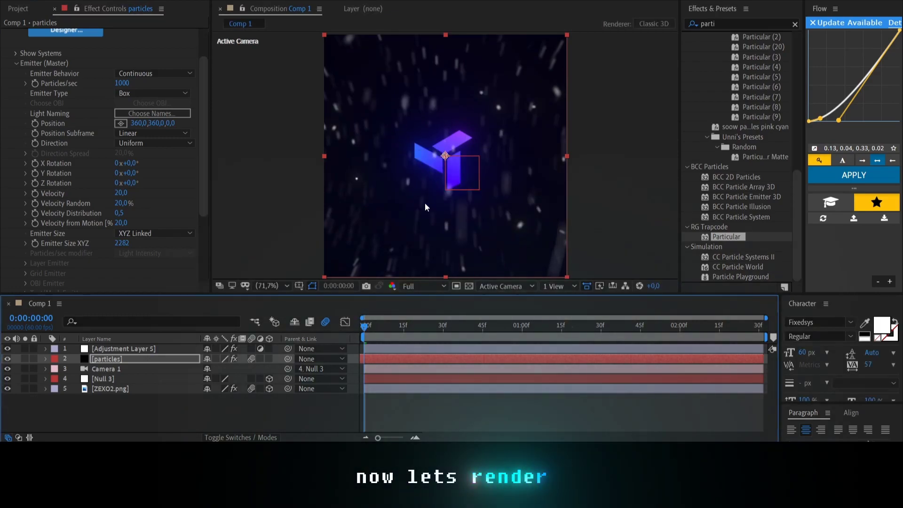
key(space)
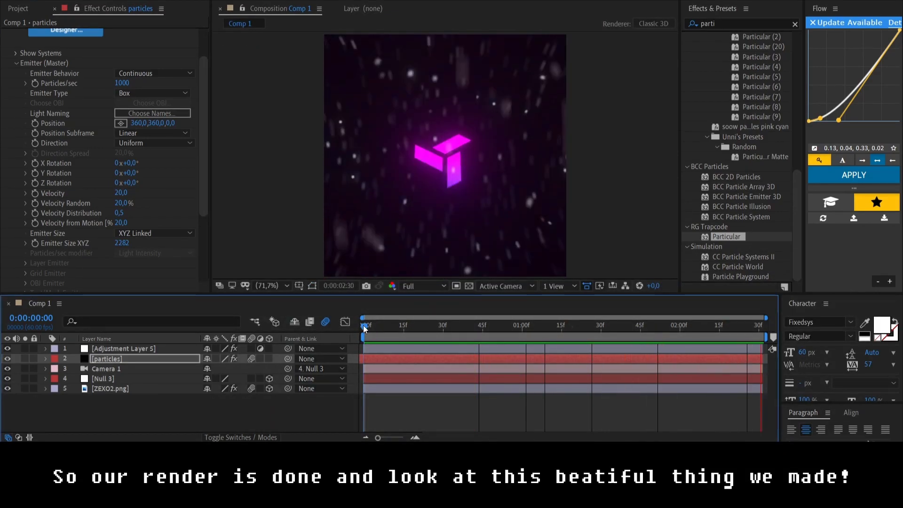